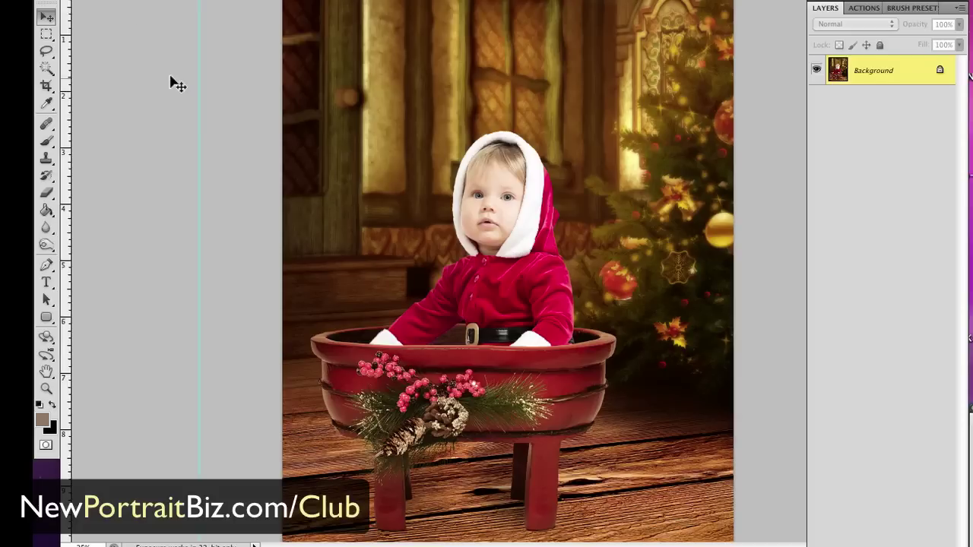
Switch to the Large_Santa.jpg photo of the baby in the Santa suit.
key("ctrl+Tab")
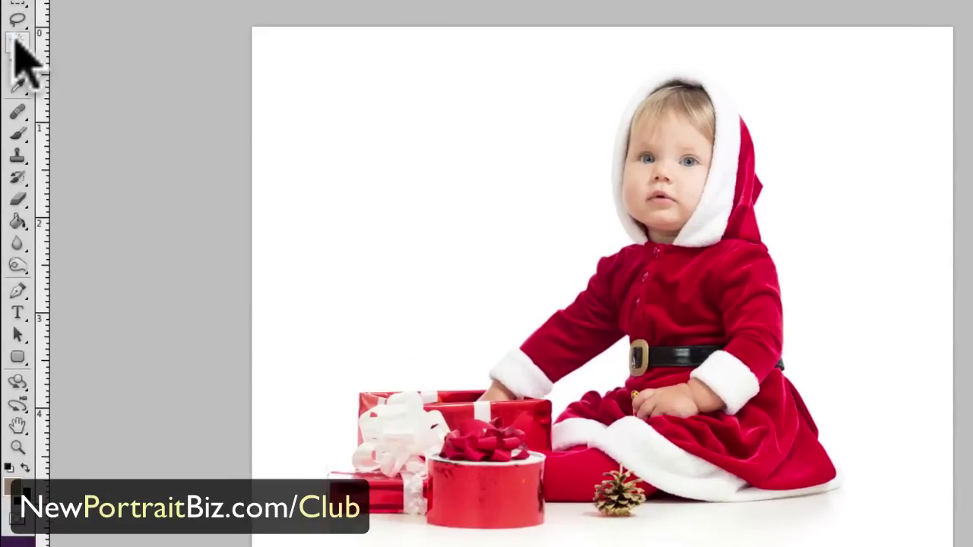
Show the flyout with the Quick Selection and Magic Wand tools.
left_click(15, 40)
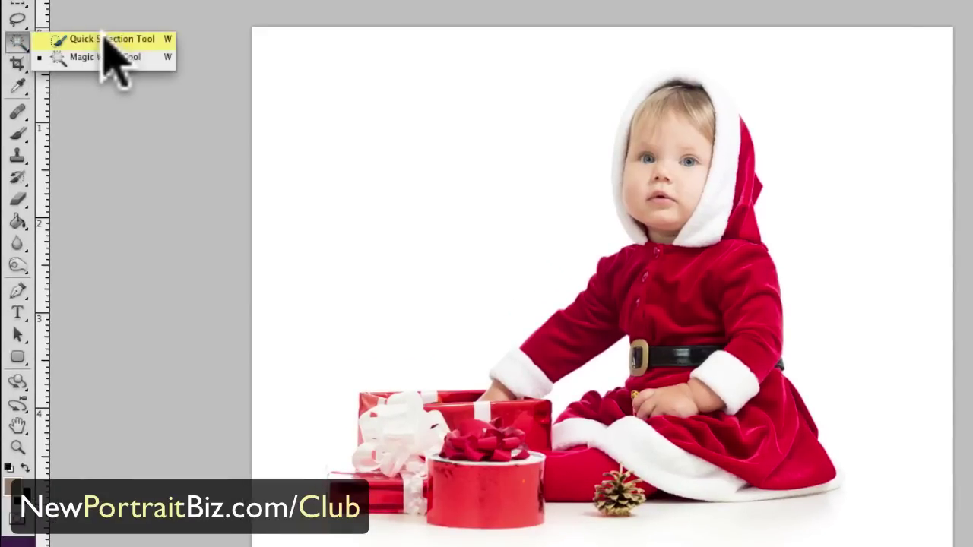
Paint a Quick Selection over the baby and stacked red gifts with a ~50 px brush.
left_click(107, 39)
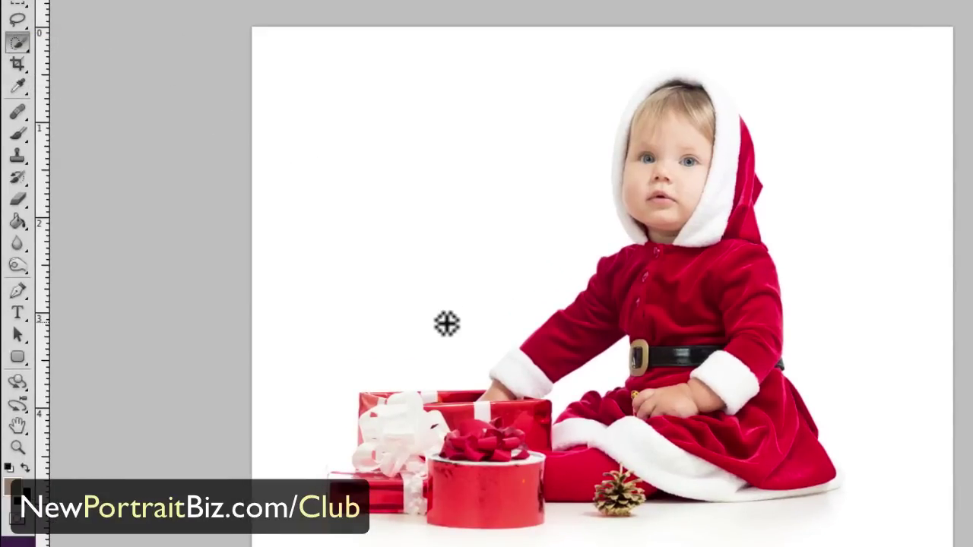
key("bracketright")
key("bracketright")
key("bracketright")
key("bracketright")
key("bracketright")
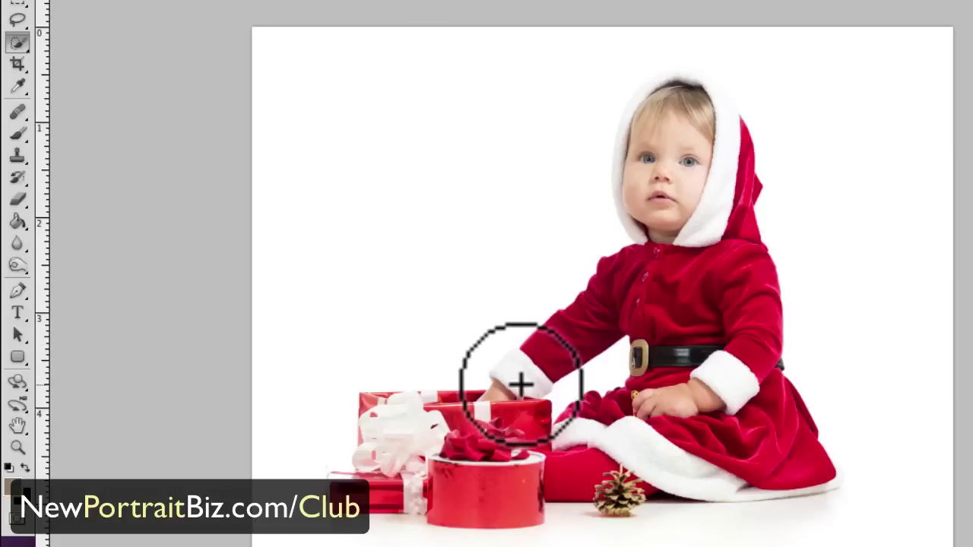
key("bracketleft")
key("bracketleft")
key("bracketleft")
key("bracketleft")
key("bracketleft")
key("bracketleft")
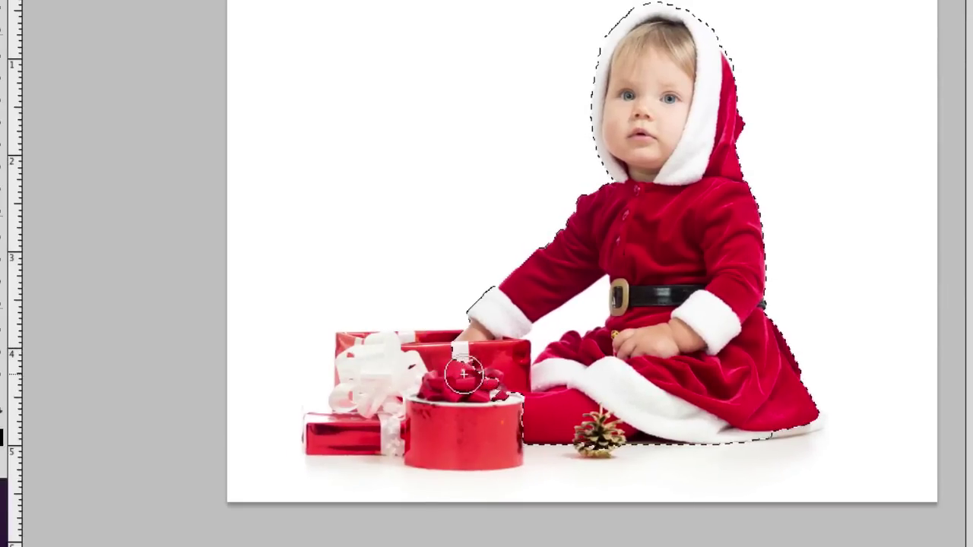
mouse_move(409, 367)
left_mouse_down()
mouse_move(385, 367)
mouse_move(373, 358)
mouse_move(383, 347)
mouse_move(354, 348)
mouse_move(371, 375)
mouse_move(332, 428)
mouse_move(425, 435)
mouse_move(466, 420)
mouse_move(474, 390)
mouse_move(519, 395)
mouse_move(431, 405)
mouse_move(477, 406)
left_mouse_up()
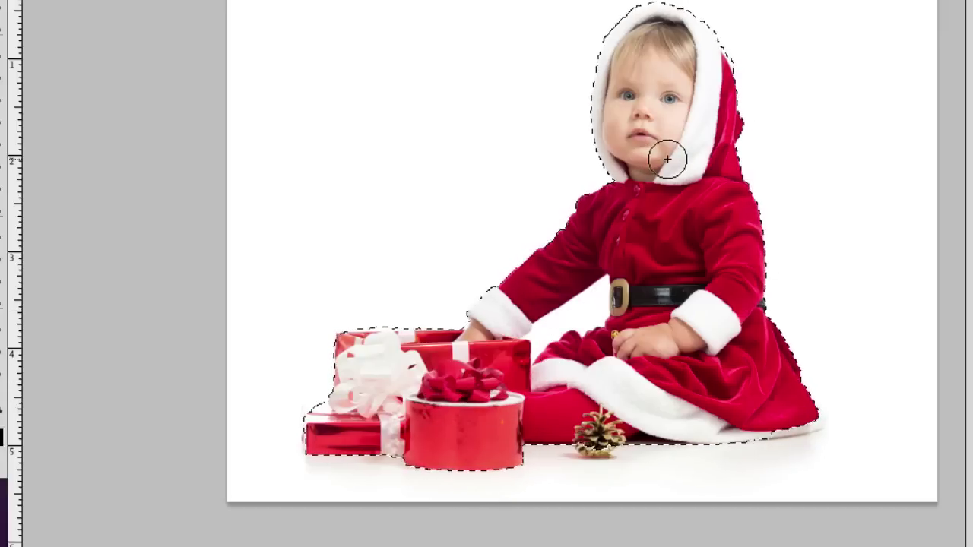
Zoom in on the white fur hood and refine its selection edge with a smaller brush.
scroll(666, 157, "up", 1)
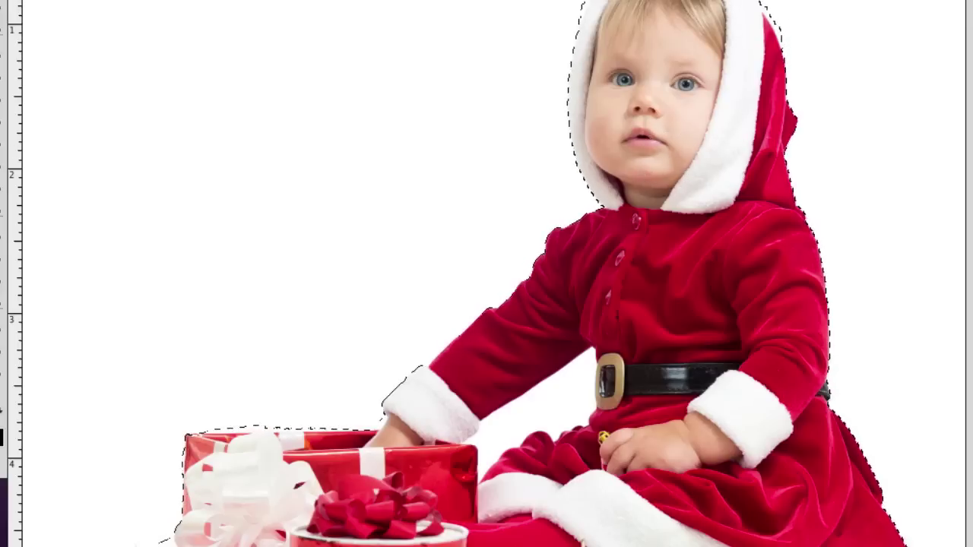
key("ctrl+plus")
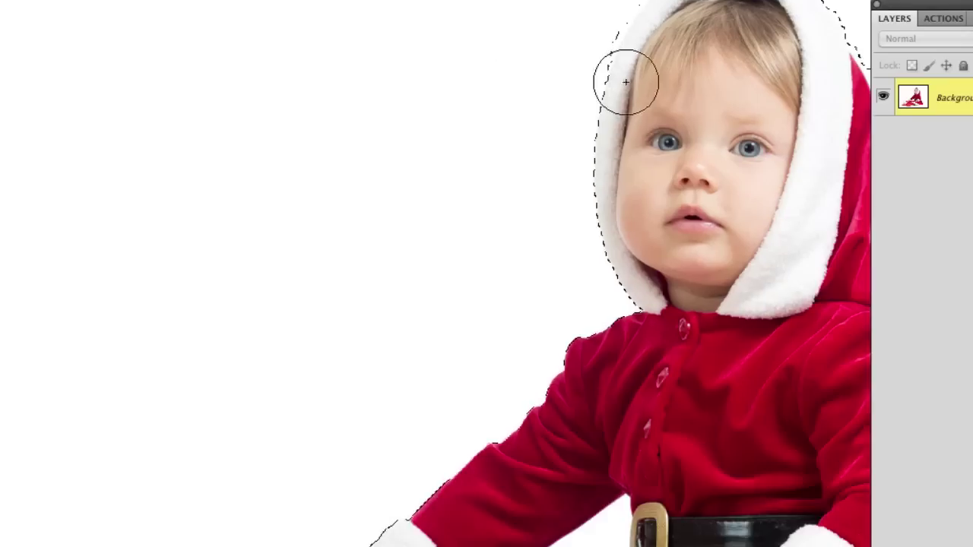
left_click_drag(589, 204, 557, 236)
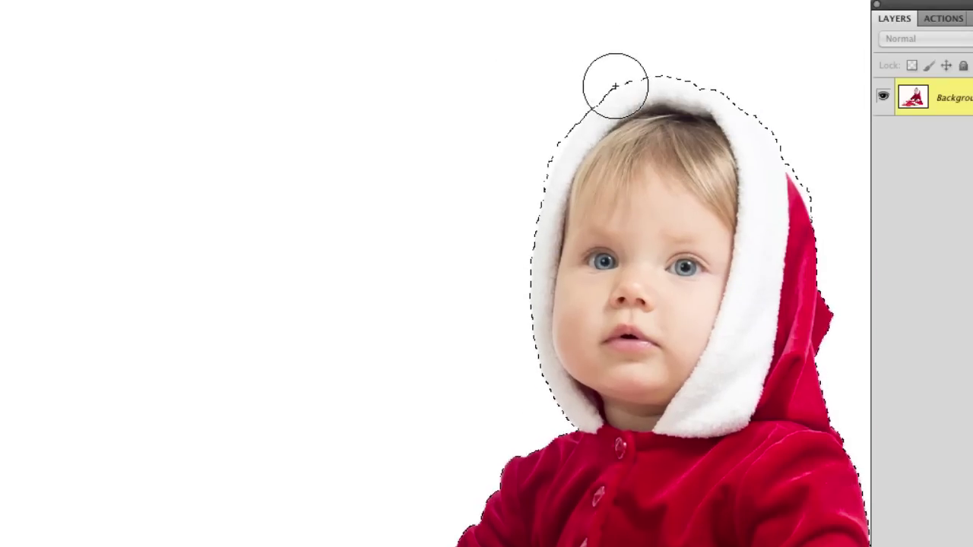
key("bracketleft")
key("bracketleft")
key("bracketleft")
key("bracketleft")
key("bracketleft")
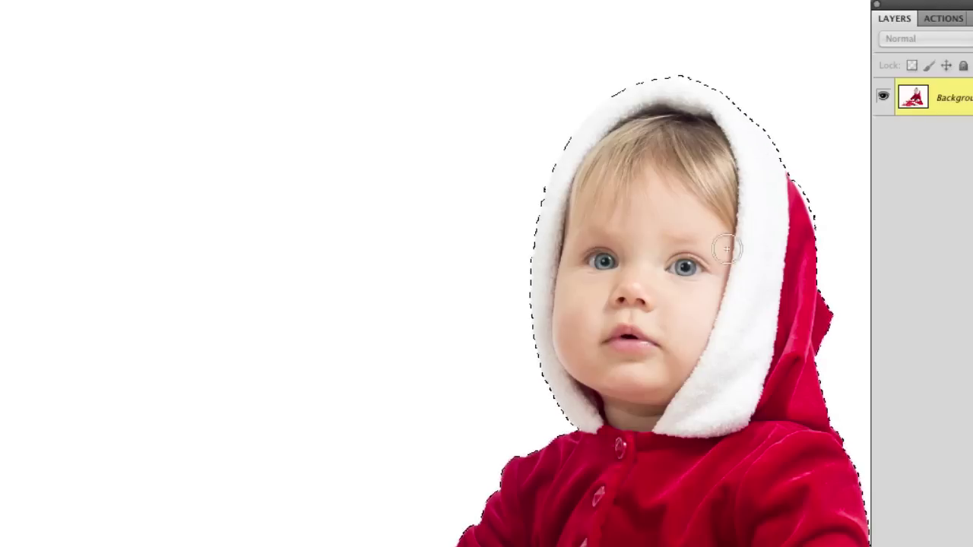
scroll(558, 152, "down", 5)
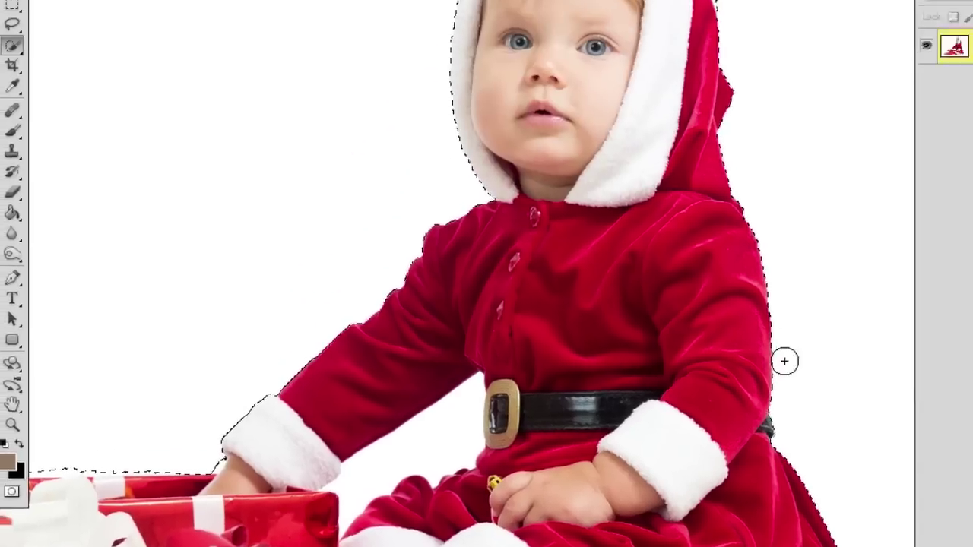
Convert the Background to Layer 0 and add a layer mask from the selection.
scroll(486, 312, "up", 3)
scroll(486, 311, "left", 3)
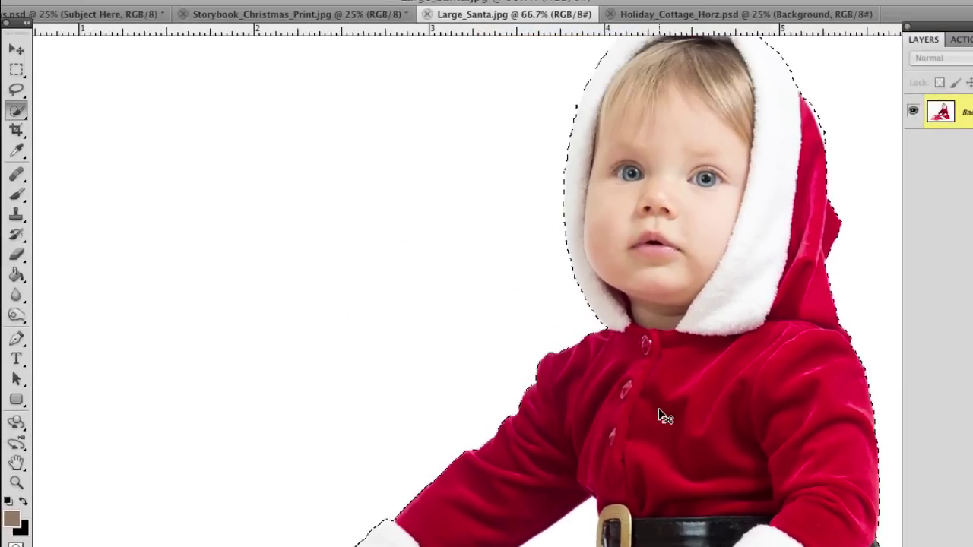
key("ctrl+minus")
key("ctrl+minus")
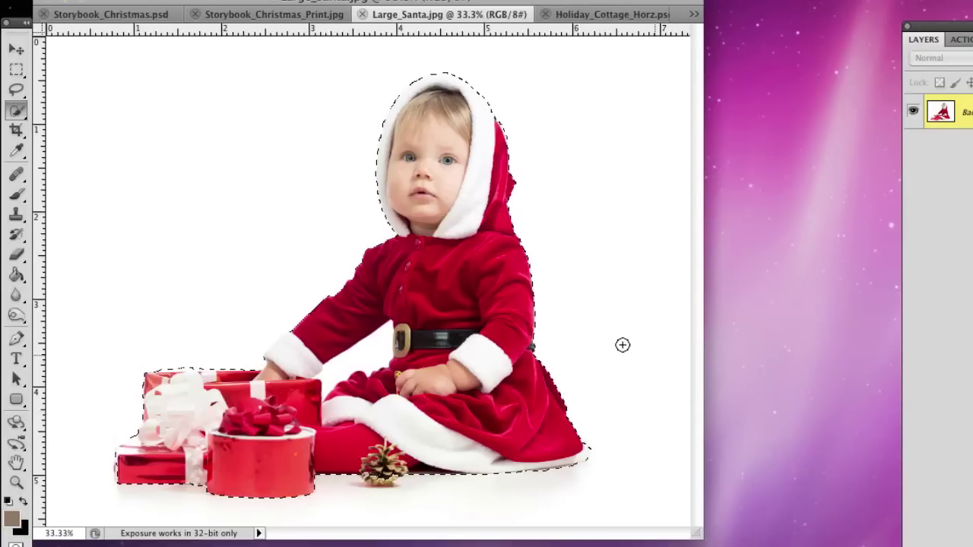
left_click_drag(694, 532, 867, 546)
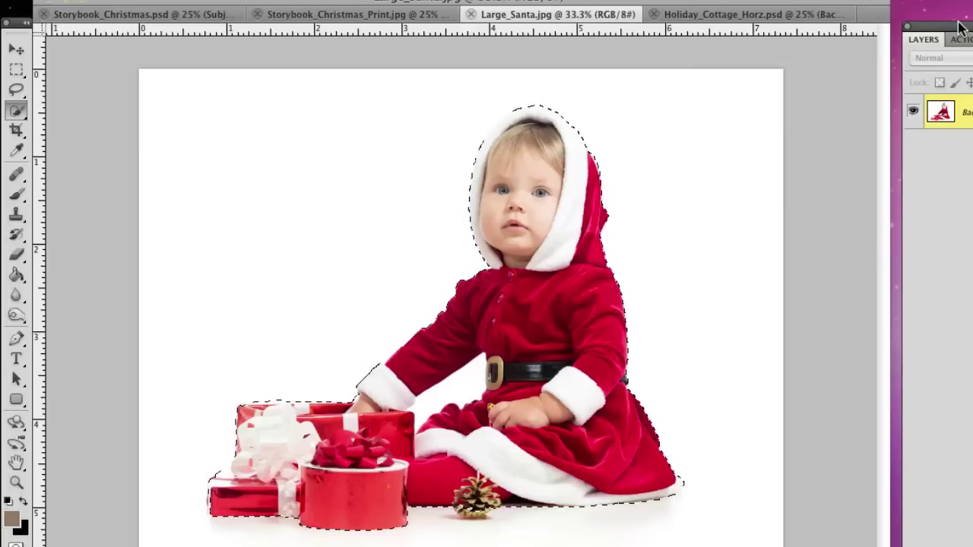
left_click_drag(958, 27, 947, 9)
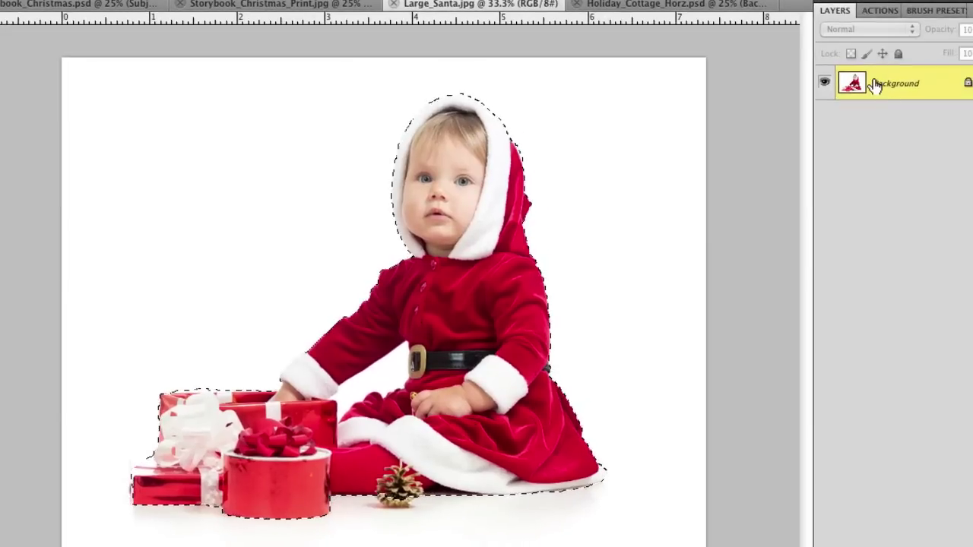
double_click(875, 85)
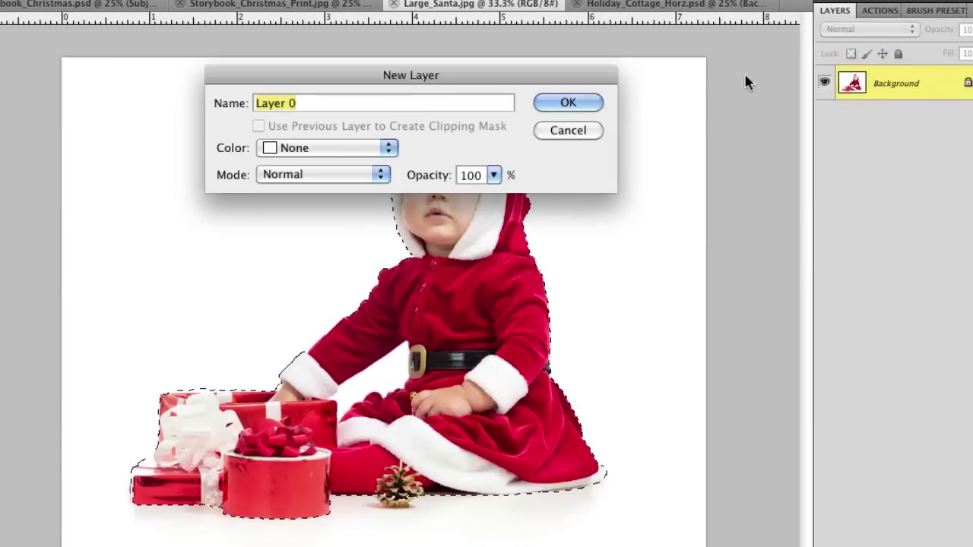
left_click(579, 104)
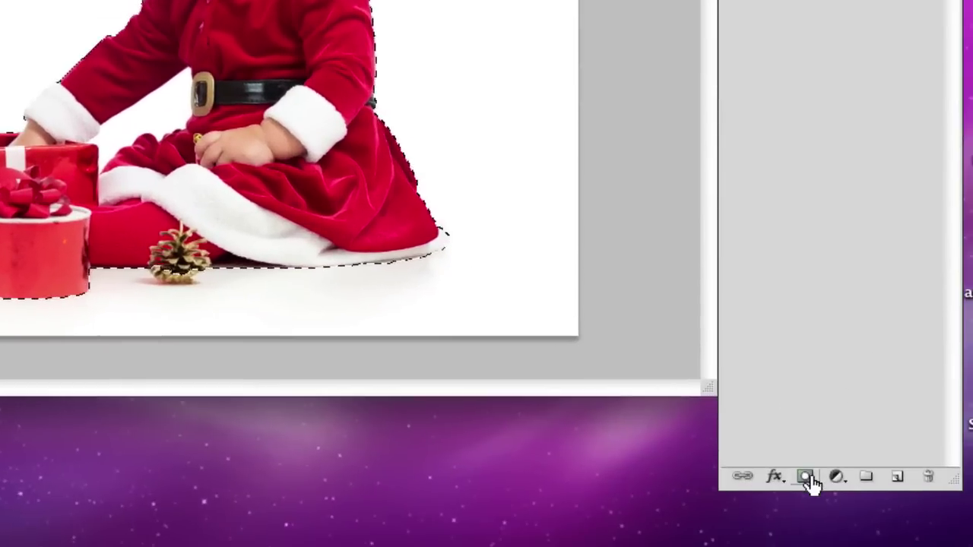
left_click(806, 477)
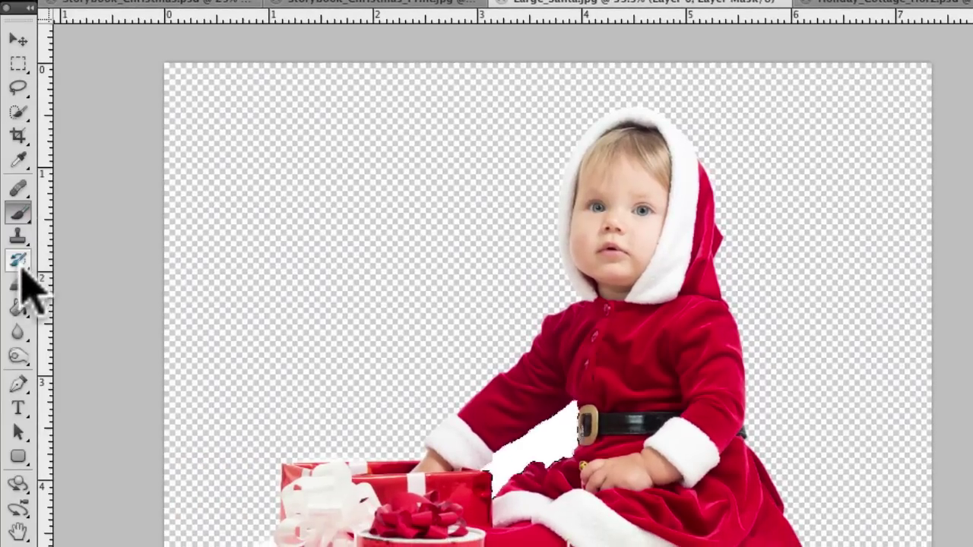
Paint the arm-belt gap black on the mask with a ~220 px brush, then deselect.
left_click(24, 216)
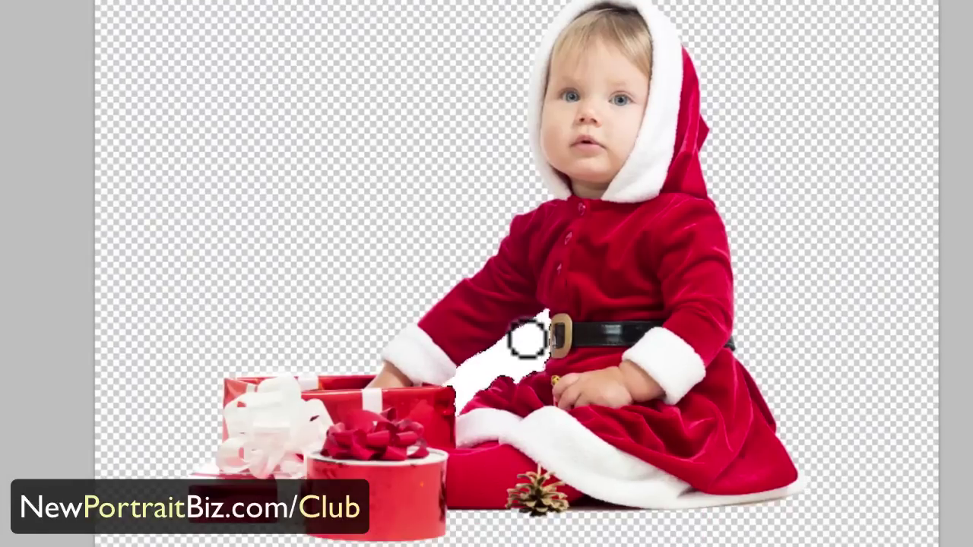
key("bracketright")
key("bracketright")
key("bracketright")
key("bracketright")
key("bracketright")
key("bracketright")
mouse_move(459, 385)
left_mouse_down()
mouse_move(544, 324)
mouse_move(524, 371)
mouse_move(500, 356)
mouse_move(470, 374)
mouse_move(538, 333)
left_mouse_up()
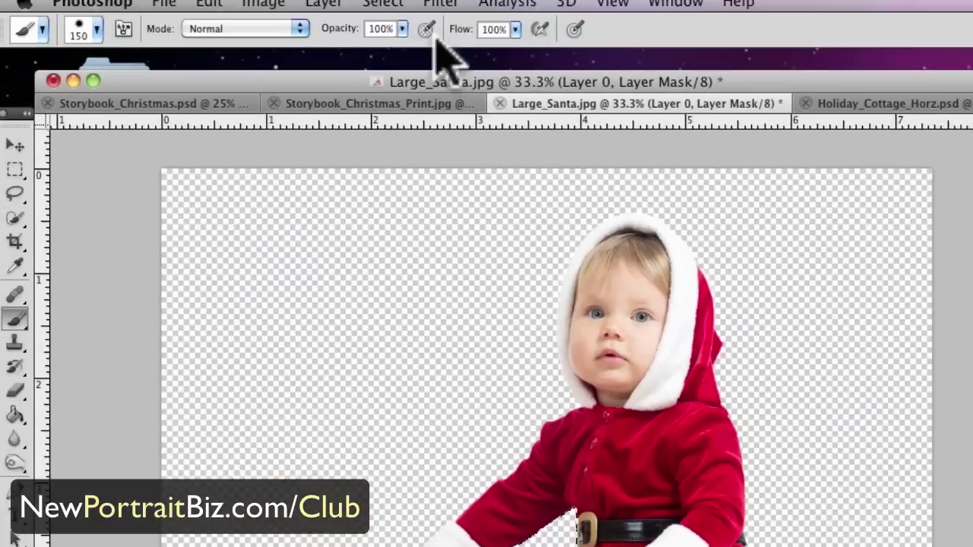
left_click(387, 9)
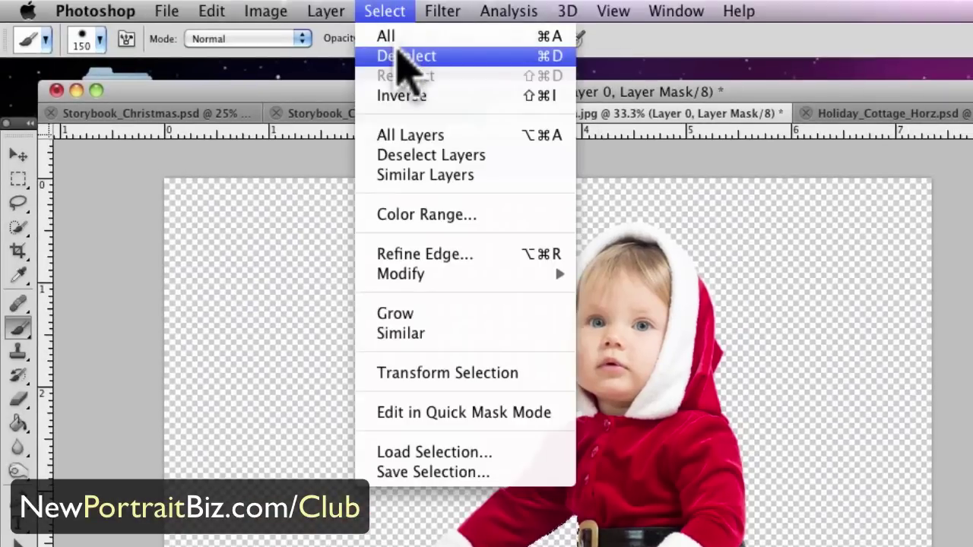
left_click(397, 55)
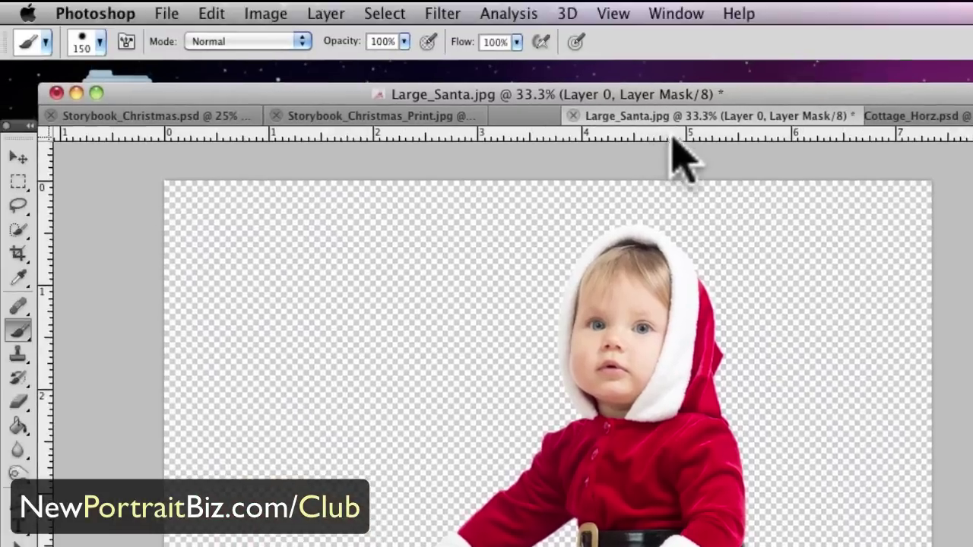
Drag Layer 0 from the floating Large_Santa window into the Storybook_Christmas document.
left_click_drag(684, 152, 699, 201)
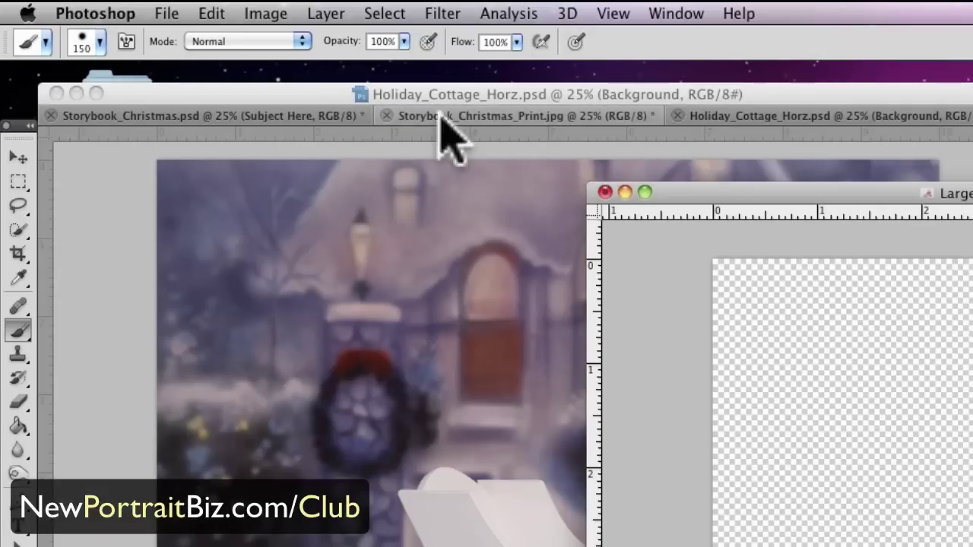
left_click(254, 118)
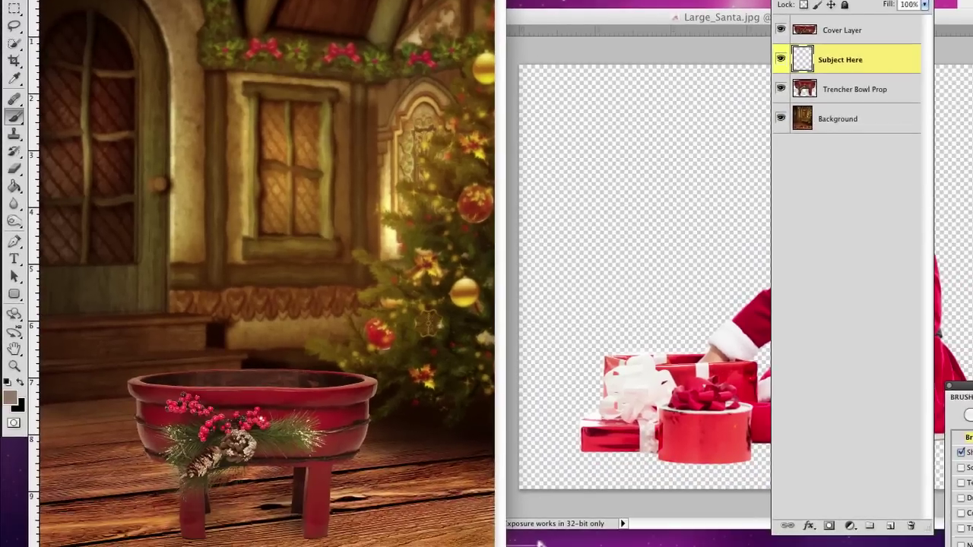
key("Tab")
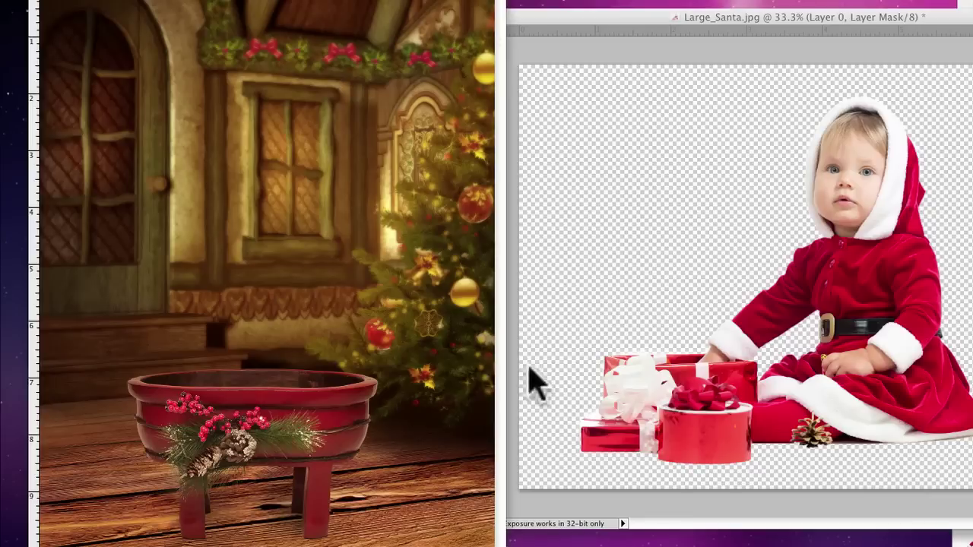
key("Tab")
left_click_drag(615, 17, 638, 3)
left_click_drag(797, 47, 360, 217)
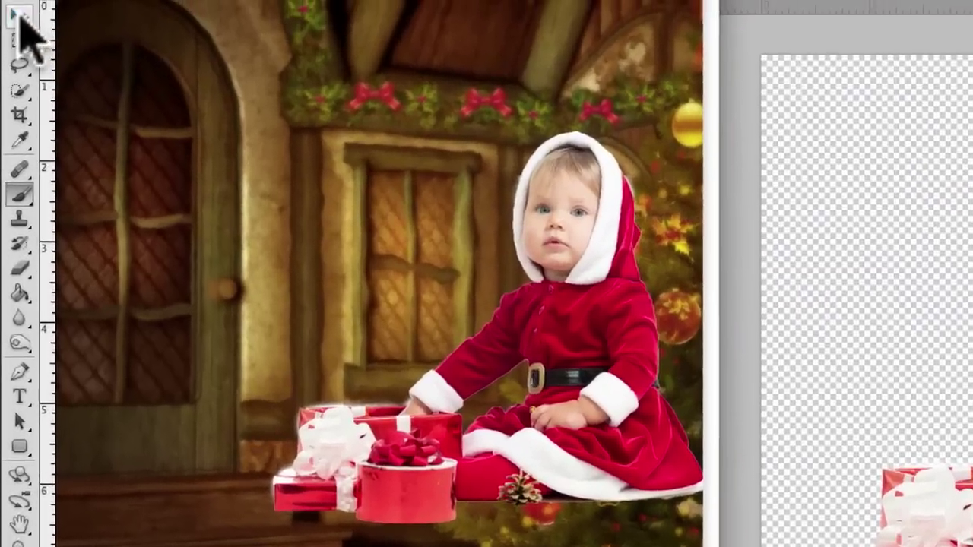
Move the baby layer down so she sits inside the red bowl, then start Free Transform.
left_click(19, 16)
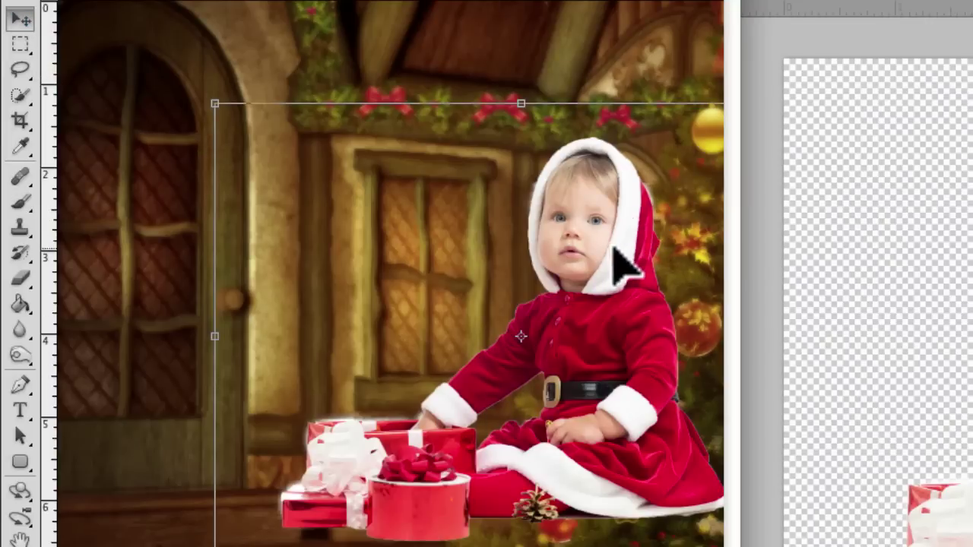
left_click_drag(613, 341, 485, 441)
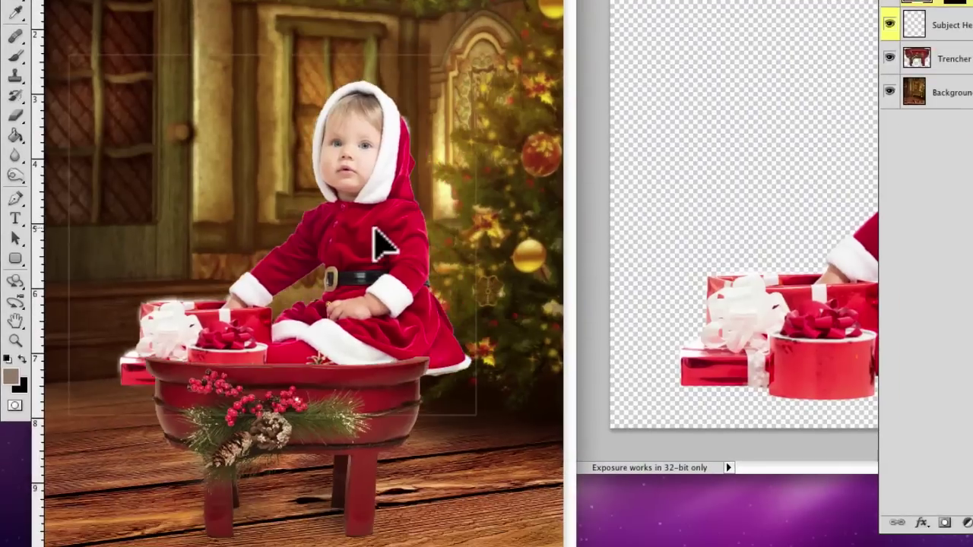
left_click_drag(373, 229, 345, 299)
key("super+t")
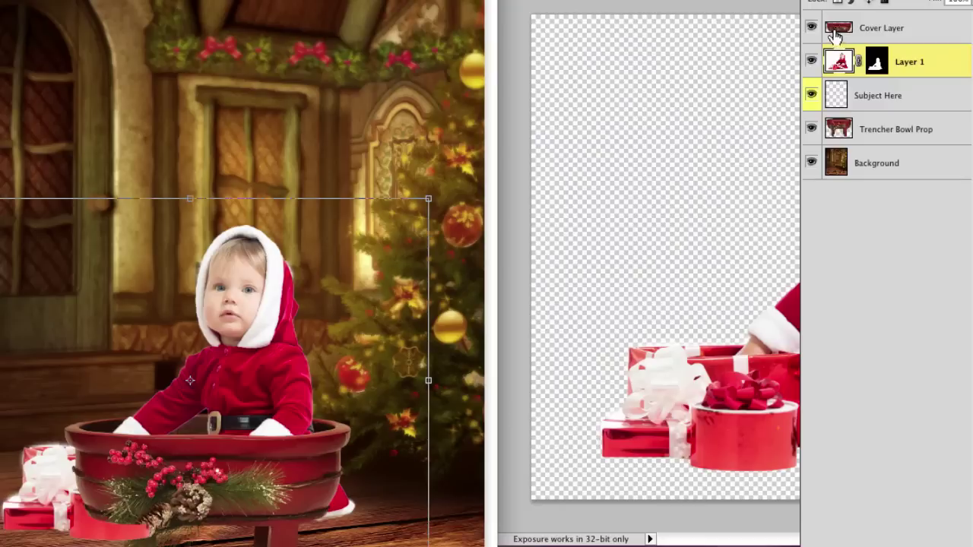
left_click(813, 31)
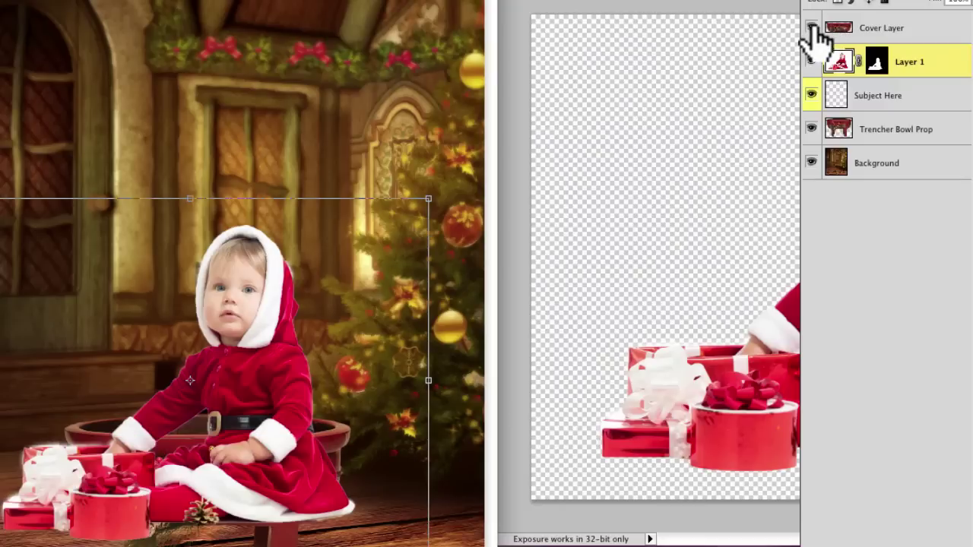
left_click(811, 31)
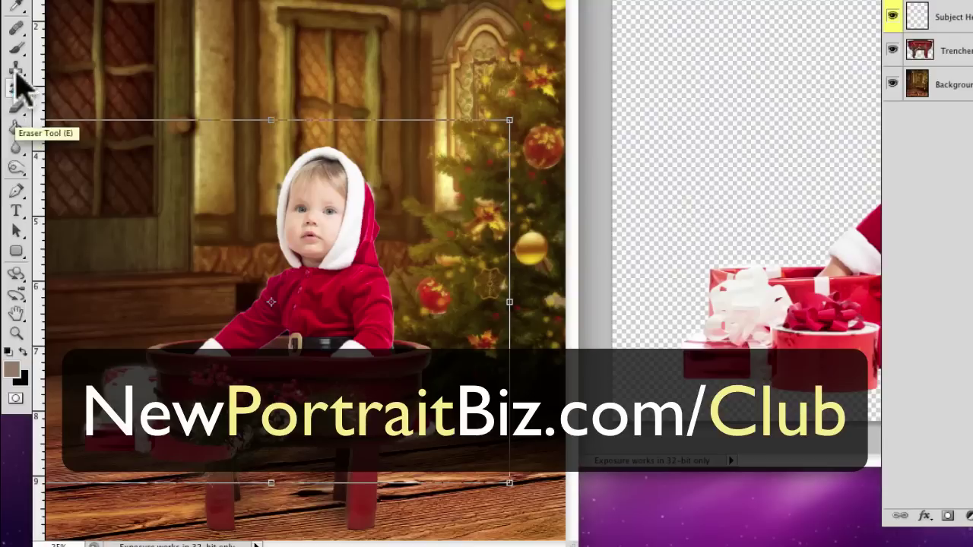
left_click(16, 92)
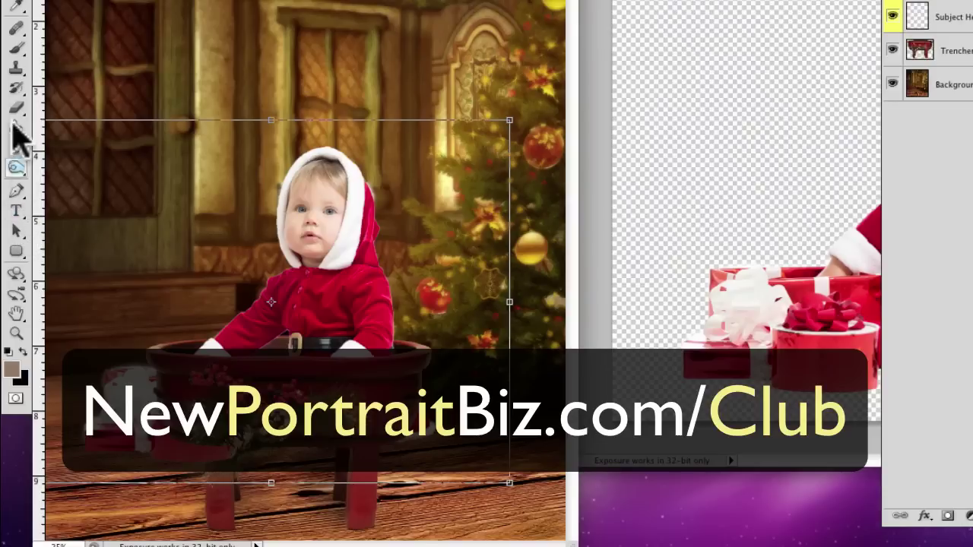
left_click(17, 47)
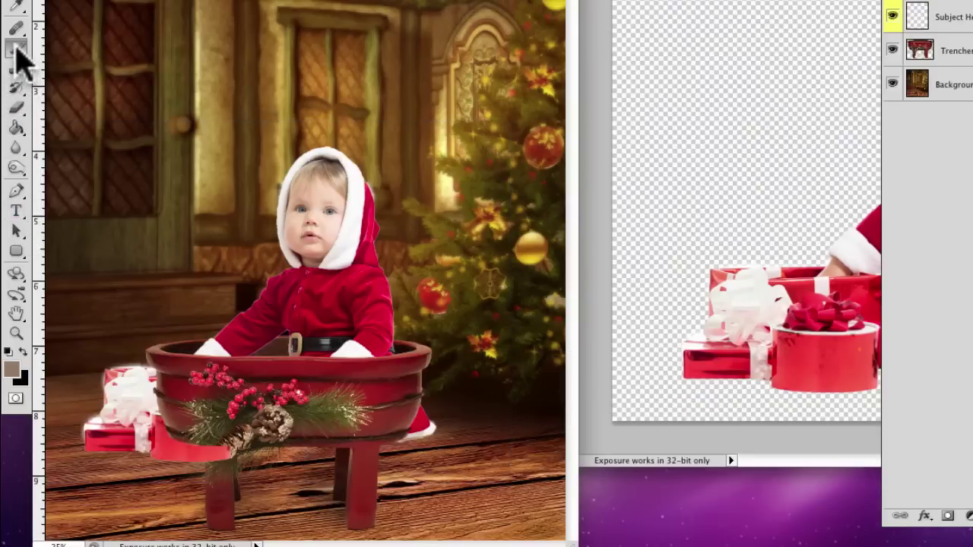
Set the foreground to near black and paint Layer 1's mask over the gift boxes beside the tub.
left_click(13, 370)
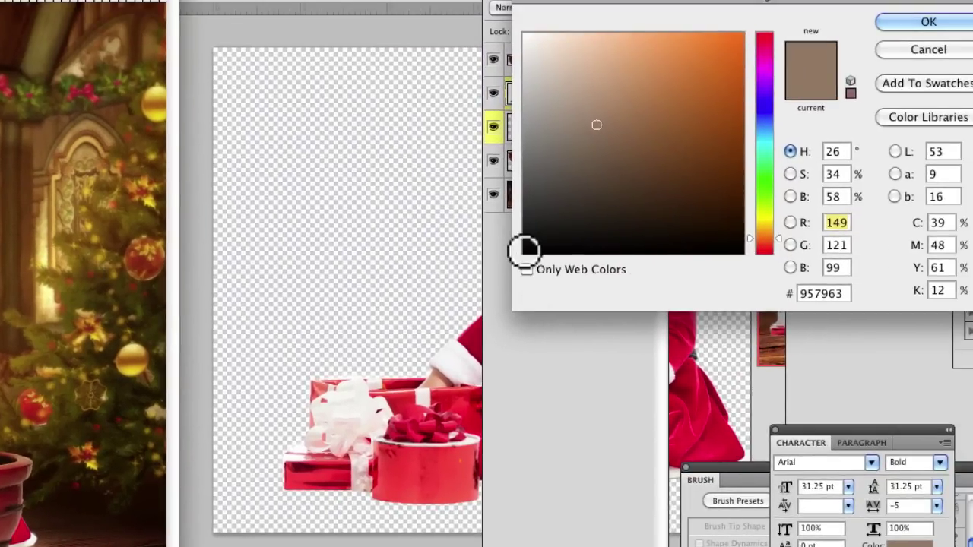
left_click(524, 247)
left_click(920, 23)
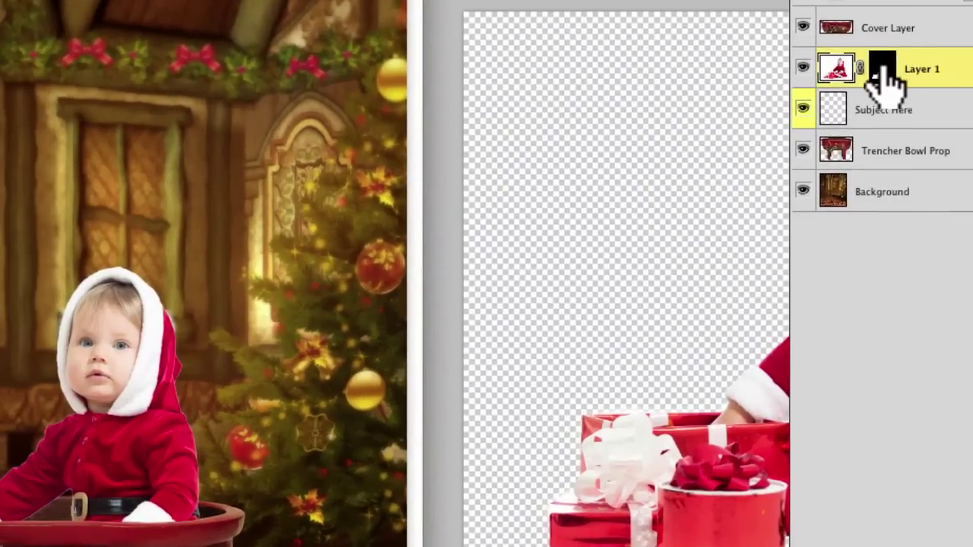
double_click(560, 95)
left_click(608, 234)
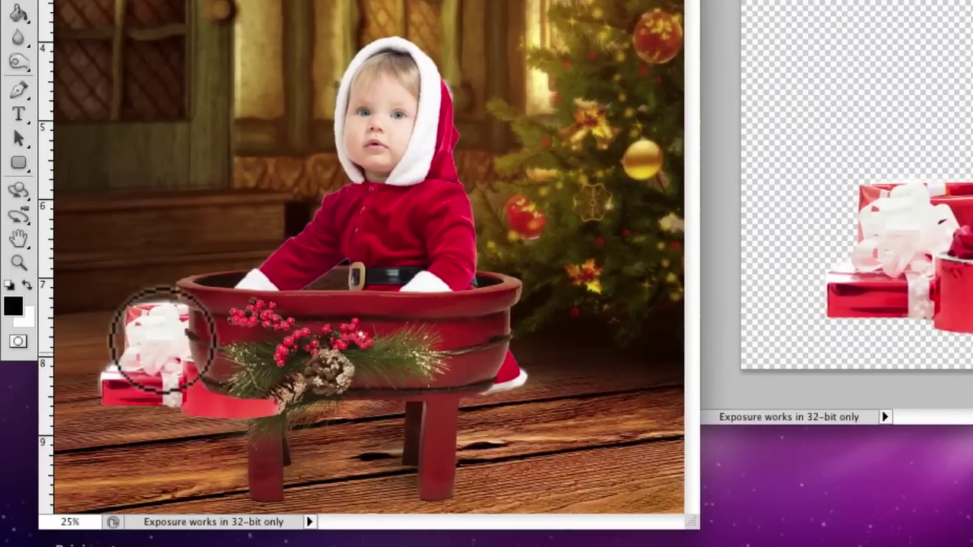
mouse_move(163, 339)
left_mouse_down()
mouse_move(118, 336)
mouse_move(111, 385)
mouse_move(147, 315)
mouse_move(147, 331)
mouse_move(163, 316)
mouse_move(176, 321)
mouse_move(174, 309)
mouse_move(189, 361)
mouse_move(137, 379)
mouse_move(141, 400)
mouse_move(212, 428)
mouse_move(279, 418)
mouse_move(197, 395)
mouse_move(460, 384)
mouse_move(502, 379)
mouse_move(512, 357)
mouse_move(531, 374)
mouse_move(500, 392)
mouse_move(516, 379)
mouse_move(510, 363)
mouse_move(502, 380)
mouse_move(207, 389)
left_mouse_up()
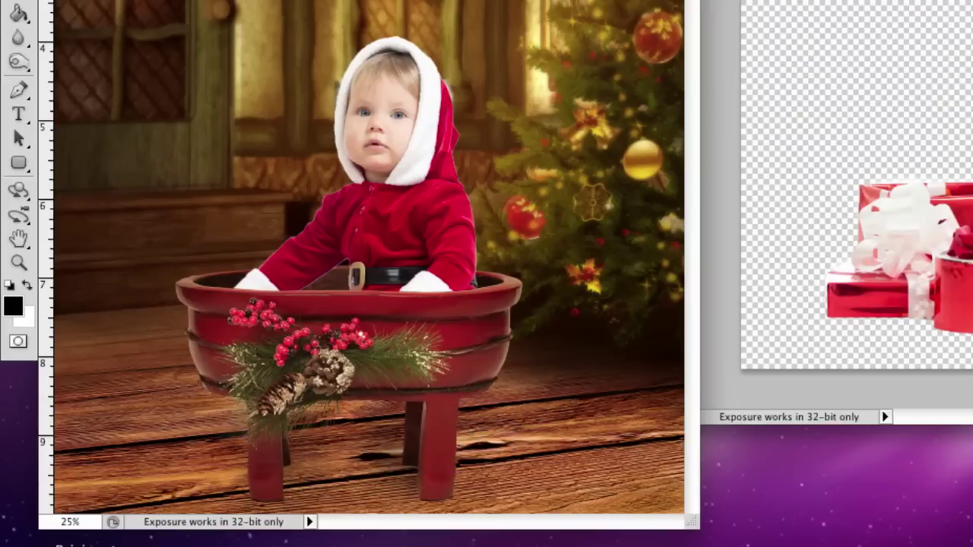
key("super+plus")
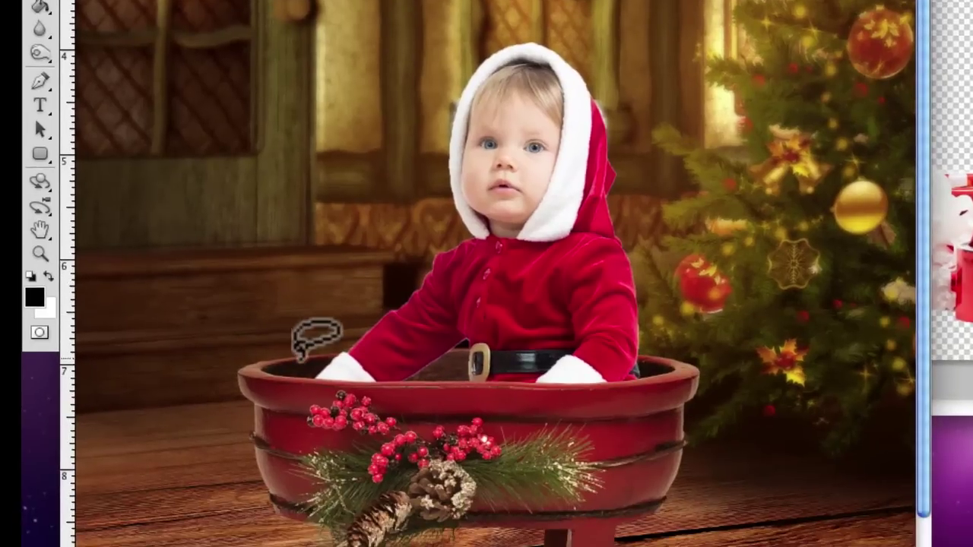
Lasso the baby's upper body and apply a 2.1-pixel Gaussian Blur to the mask.
mouse_move(301, 354)
left_mouse_down()
mouse_move(413, 242)
mouse_move(435, 97)
mouse_move(457, 55)
mouse_move(533, 24)
mouse_move(588, 40)
mouse_move(632, 119)
mouse_move(662, 356)
mouse_move(626, 411)
mouse_move(525, 431)
mouse_move(374, 441)
mouse_move(299, 428)
mouse_move(306, 351)
left_mouse_up()
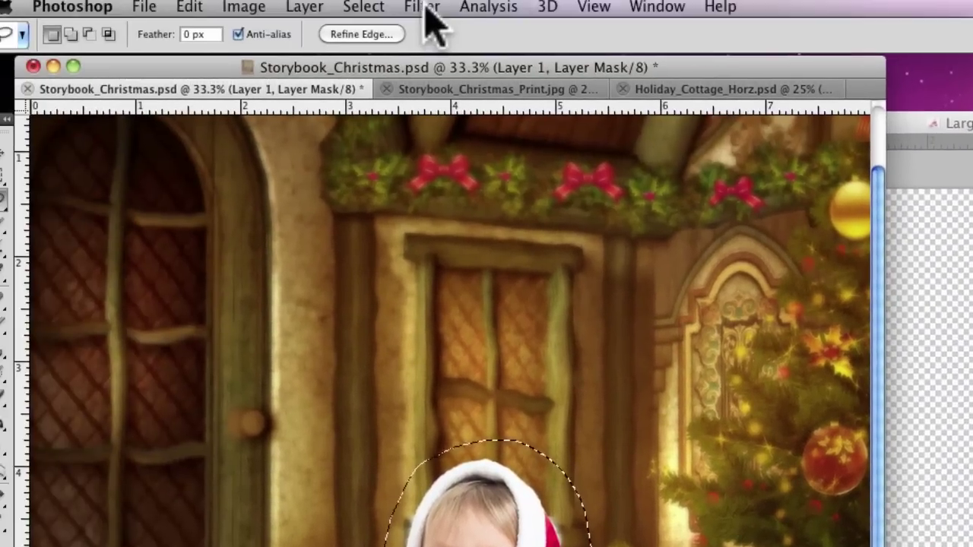
left_click(426, 9)
mouse_move(543, 233)
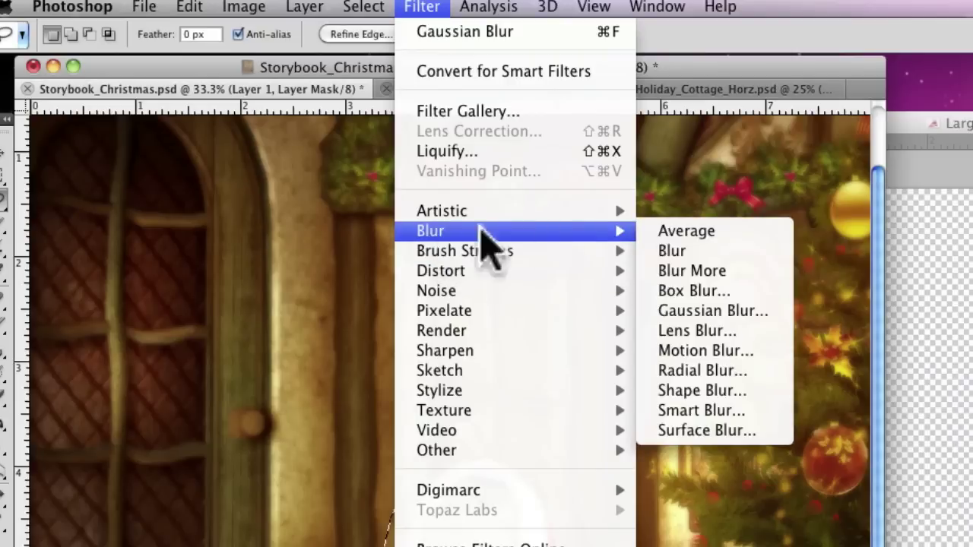
left_click(703, 312)
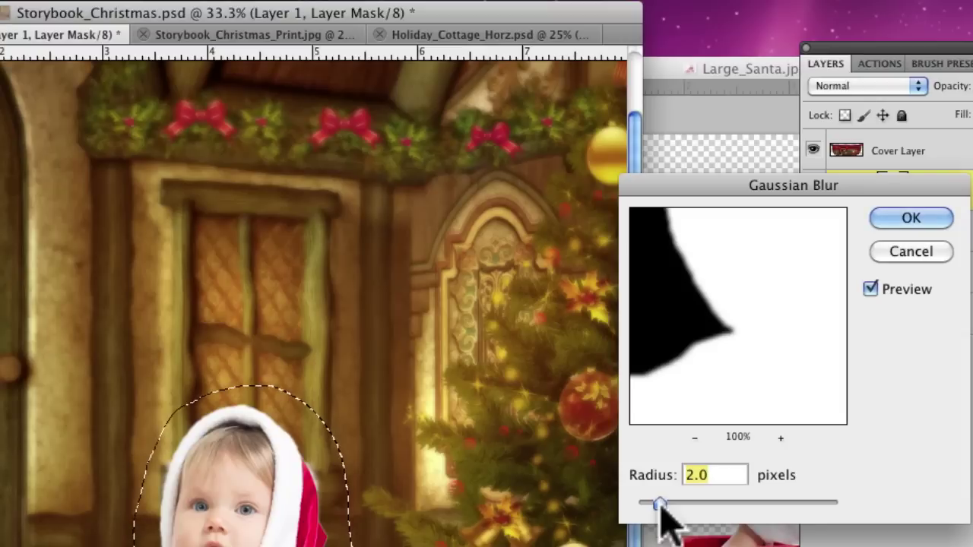
left_click(911, 219)
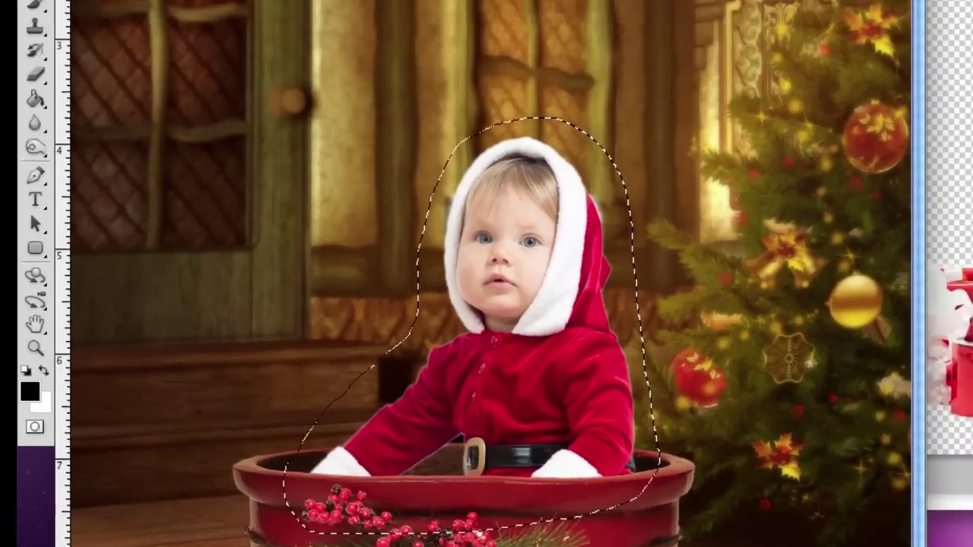
Raise the black input level to 230 in Levels on Layer 1's mask to tighten its edge.
left_click(268, 16)
mouse_move(278, 77)
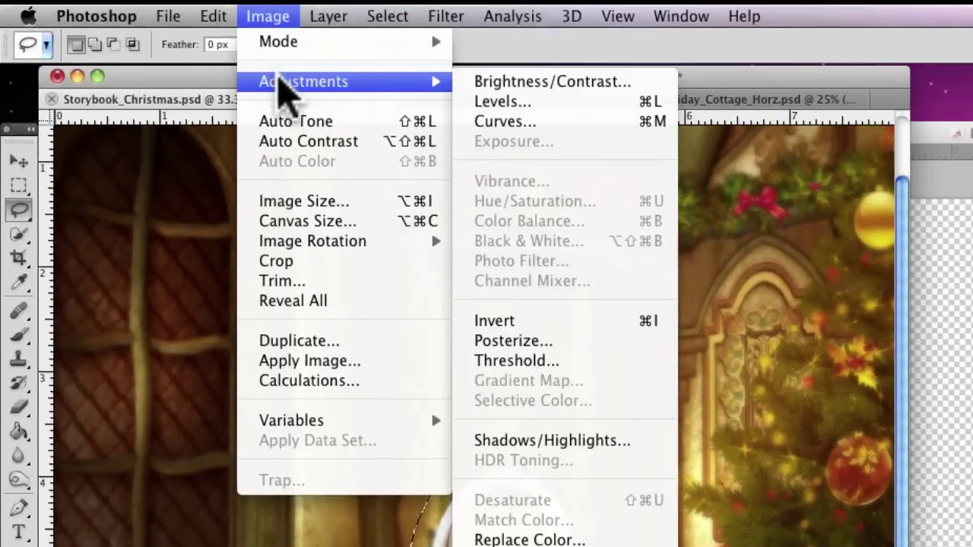
left_click(525, 102)
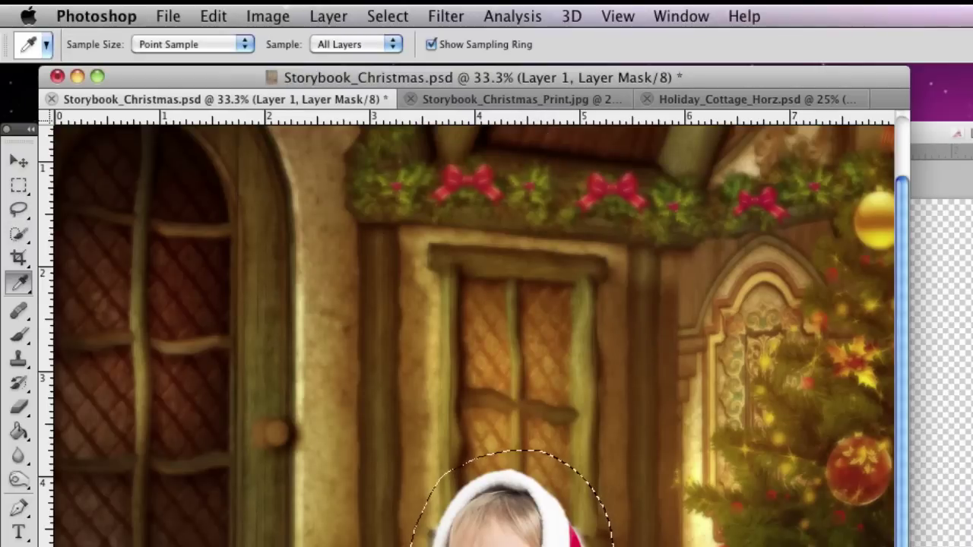
left_click_drag(972, 221, 797, 364)
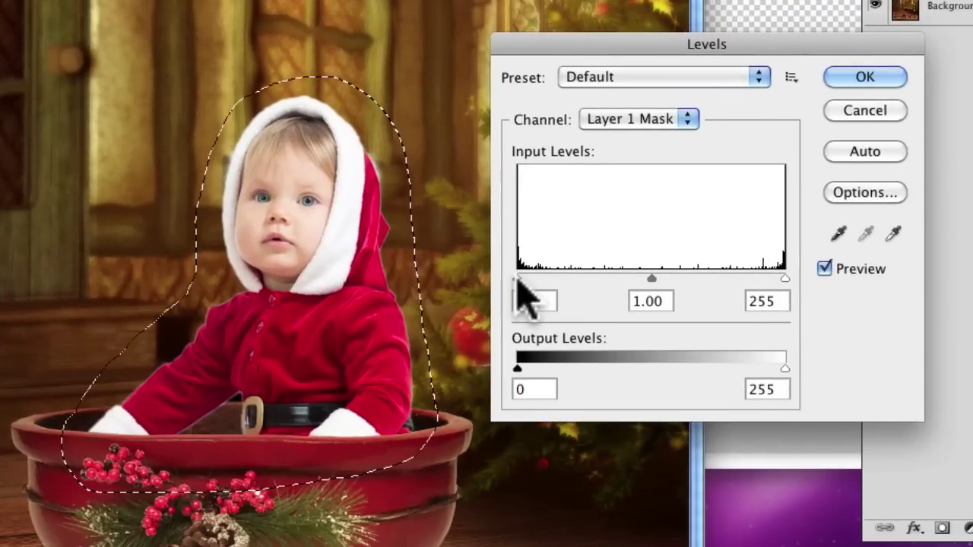
left_click_drag(516, 279, 757, 280)
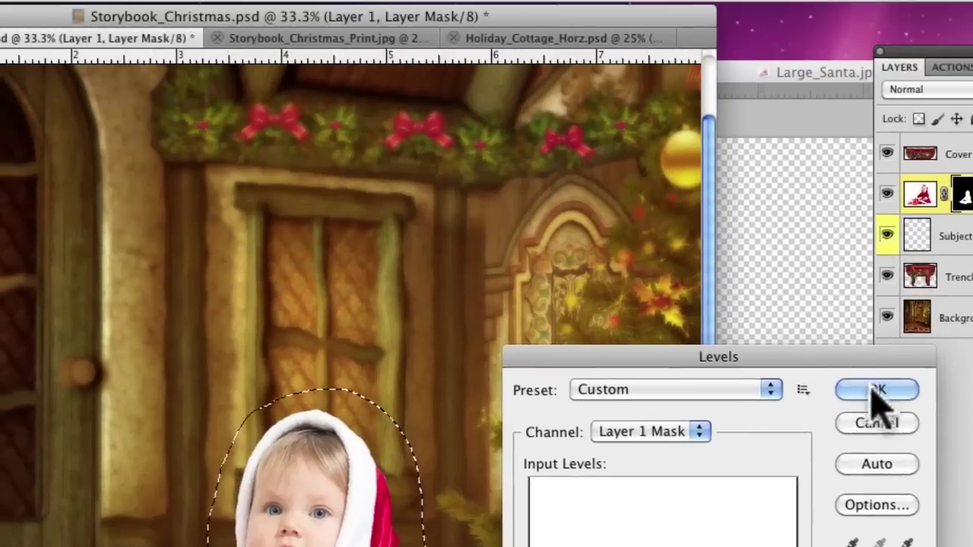
left_click(865, 77)
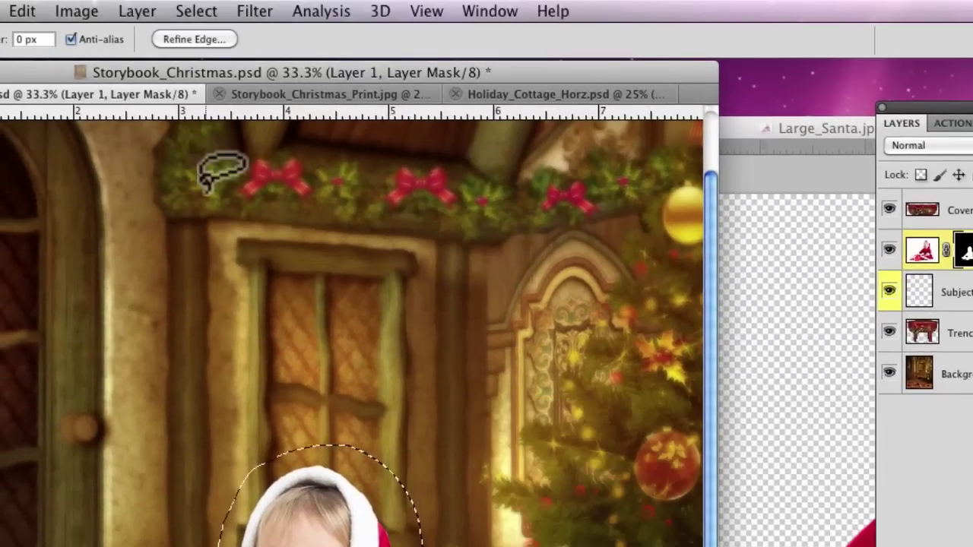
Deselect, zoom in on the baby's face to inspect the edge, then clear the reloaded selection.
left_click(202, 11)
left_click(217, 59)
key("super+plus")
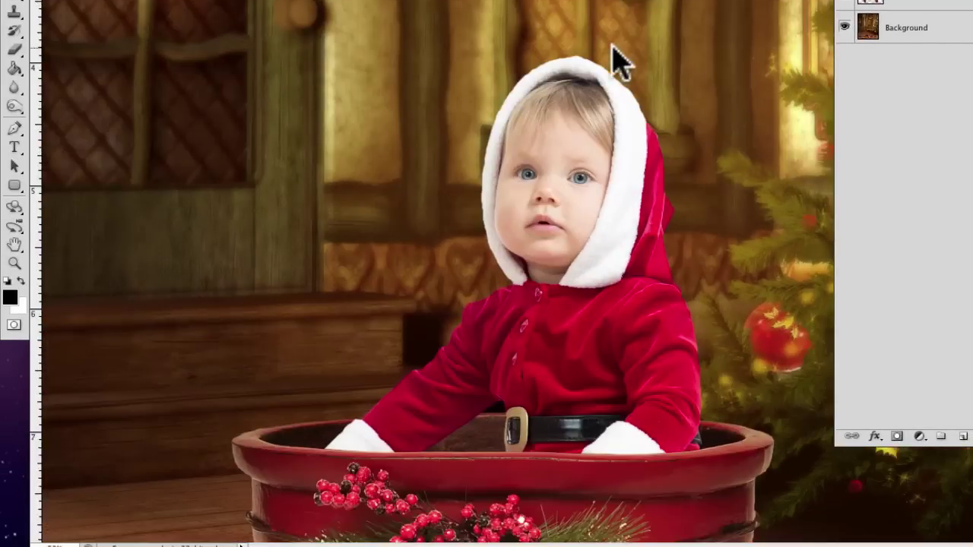
key("super+plus")
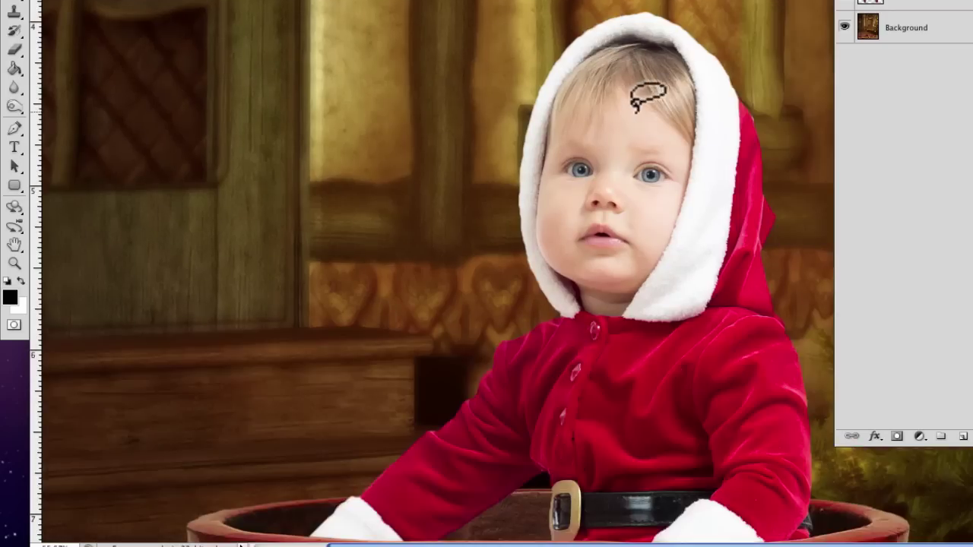
scroll(530, 158, "down", 6)
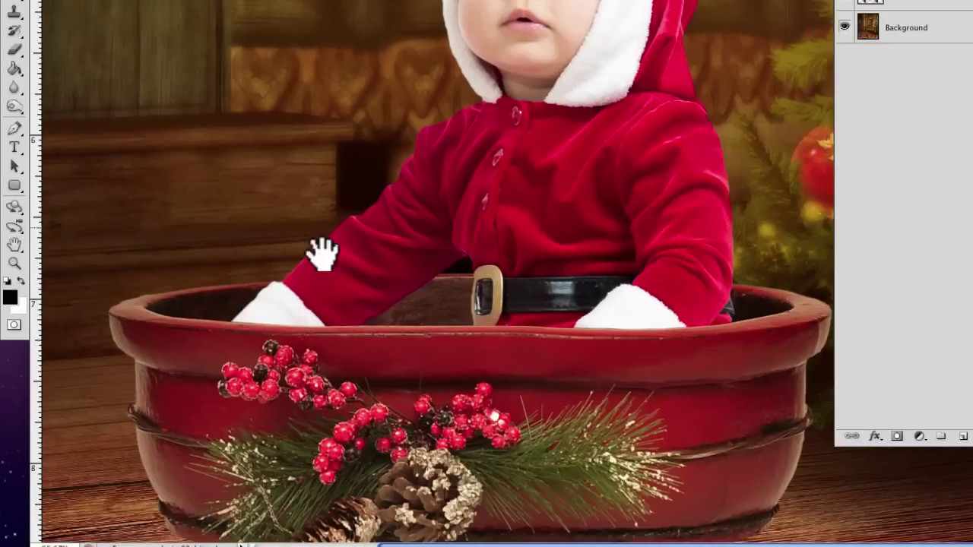
key("super+shift+d")
key("Escape")
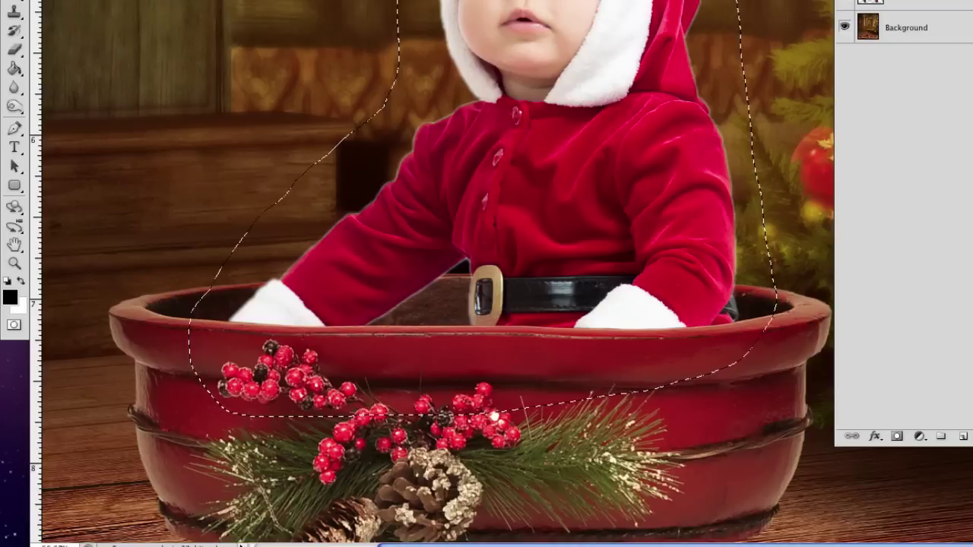
key("Escape")
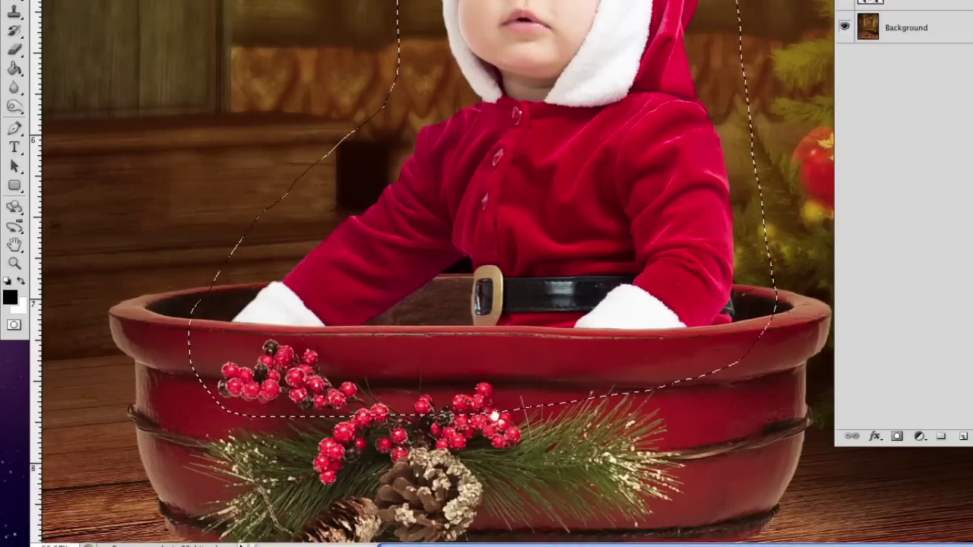
key("super+d")
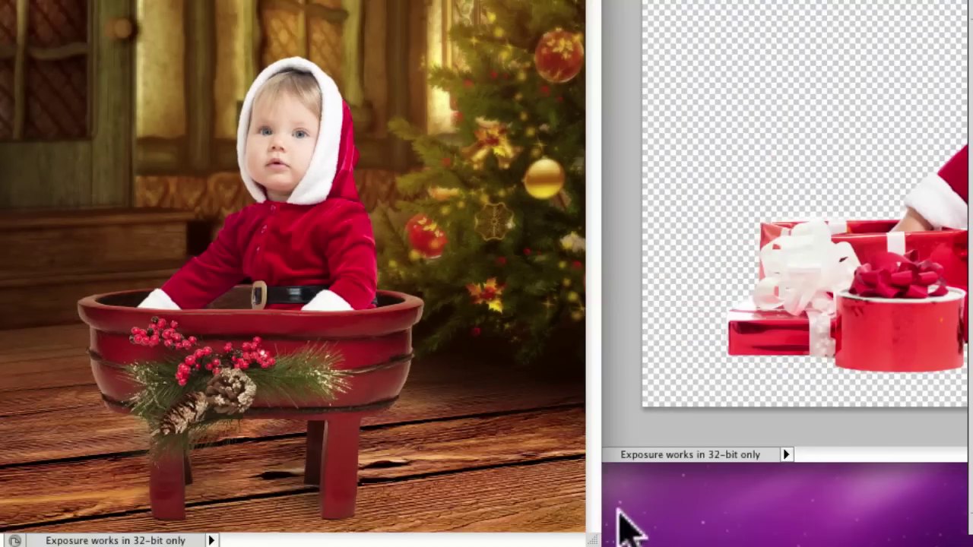
Enlarge the document window to show the whole scene and flatten all layers into one Background.
left_click_drag(590, 538, 847, 527)
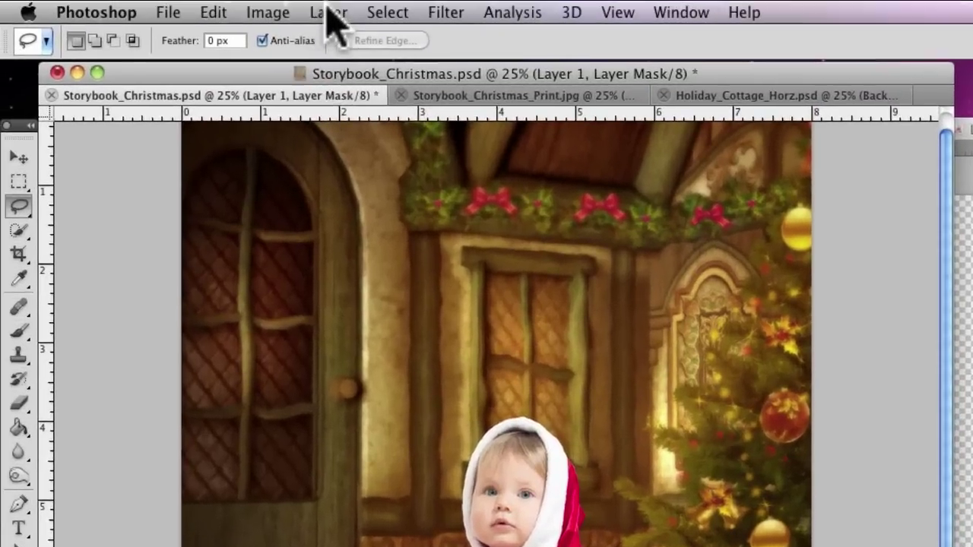
left_click(326, 12)
left_click(304, 480)
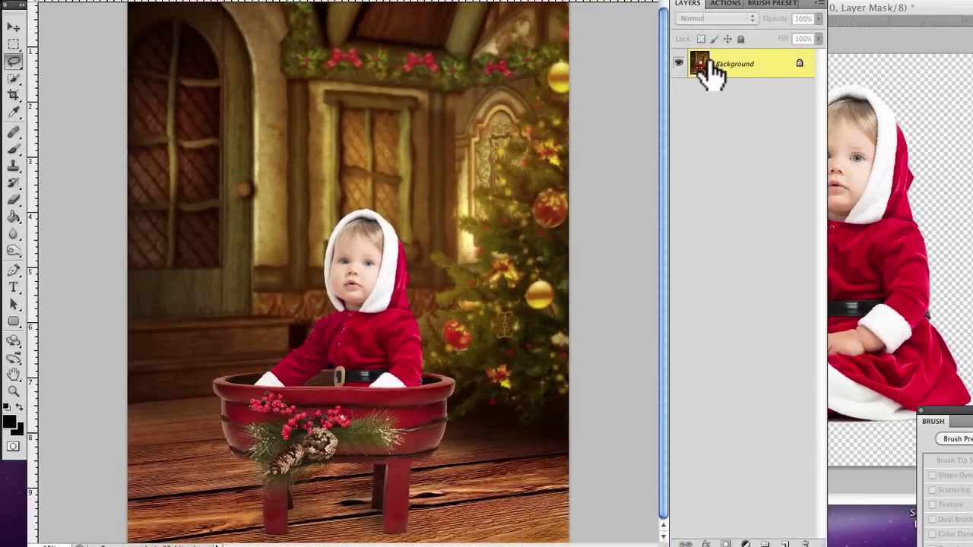
Crop the scene to 8 x 10 in at 300 ppi, centred on the baby and tub.
left_click(15, 96)
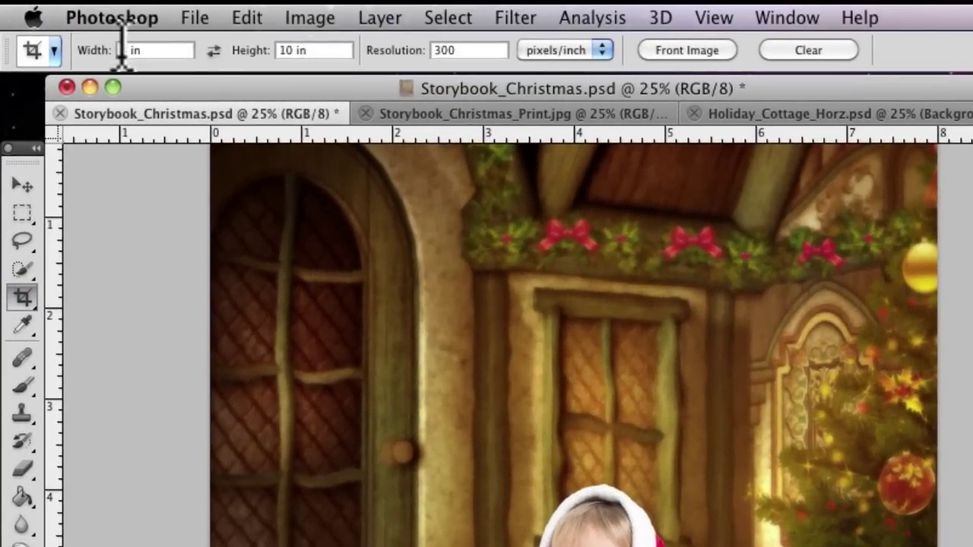
type("8")
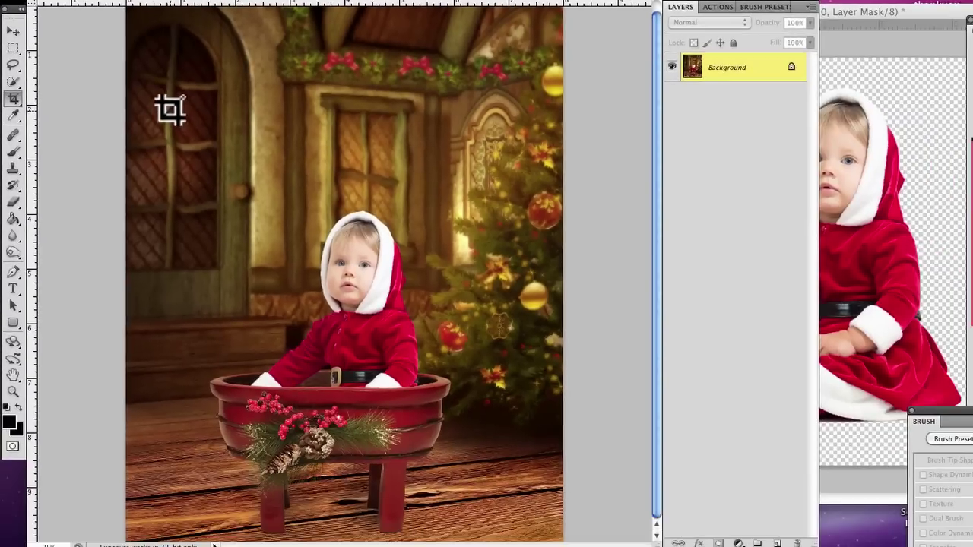
left_click_drag(161, 99, 572, 530)
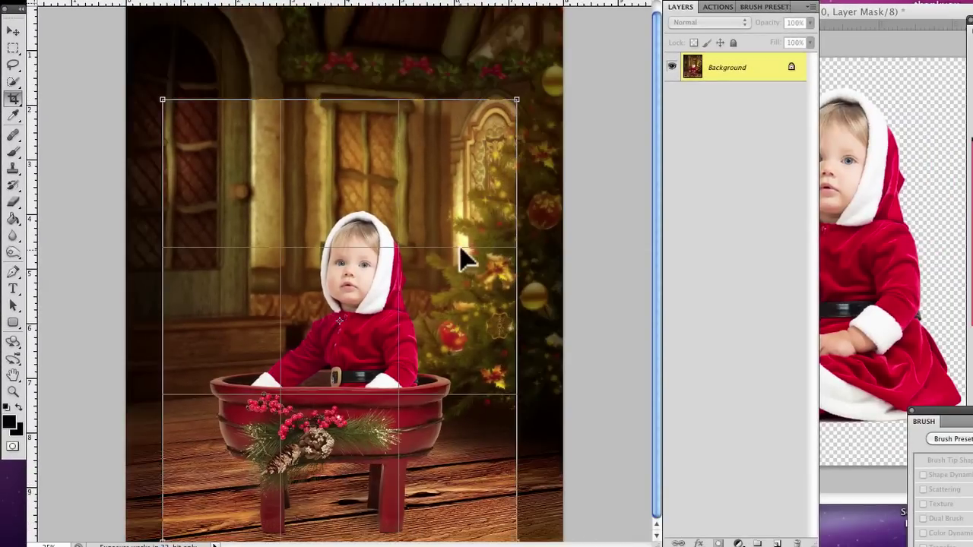
left_click_drag(402, 373, 429, 363)
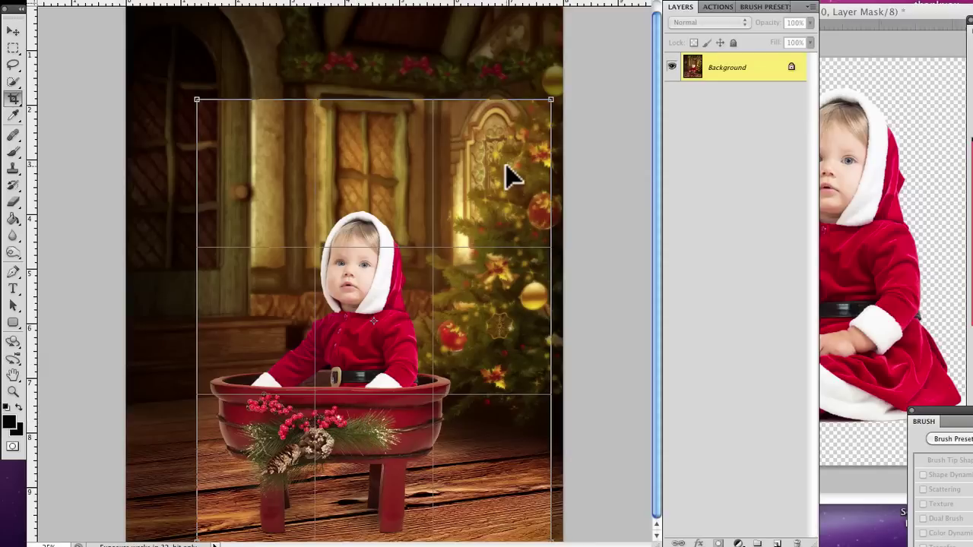
key("Return")
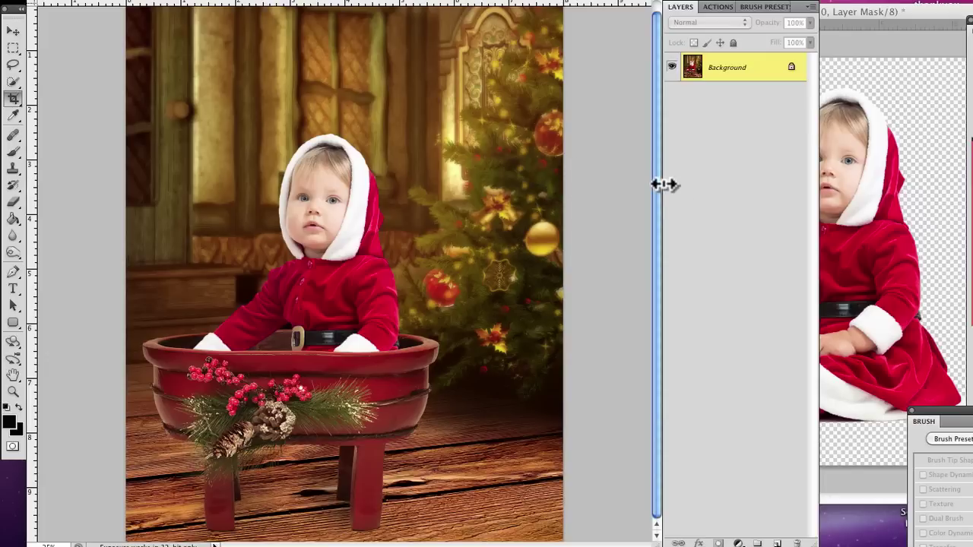
Toggle the crop off and on to compare, ending on the full uncropped scene.
key("super+z")
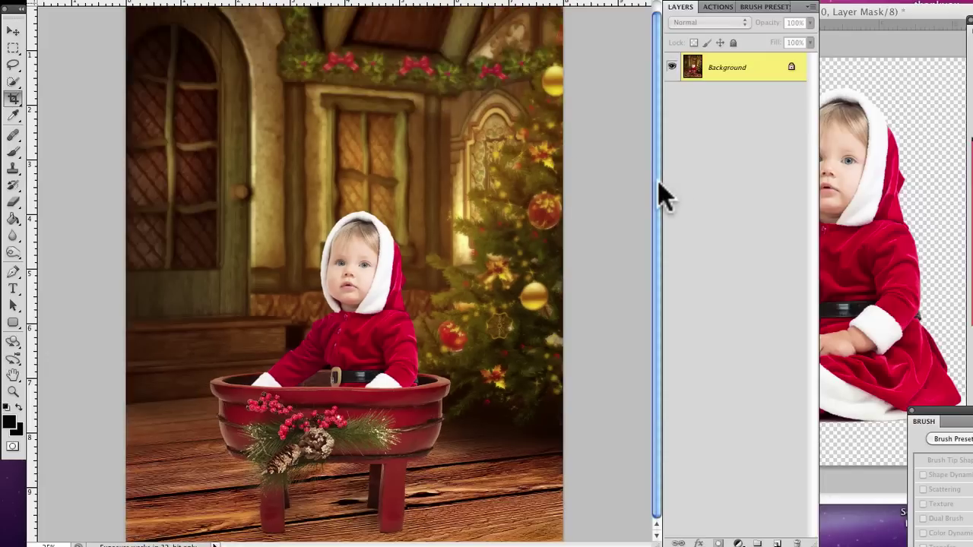
key("super+z")
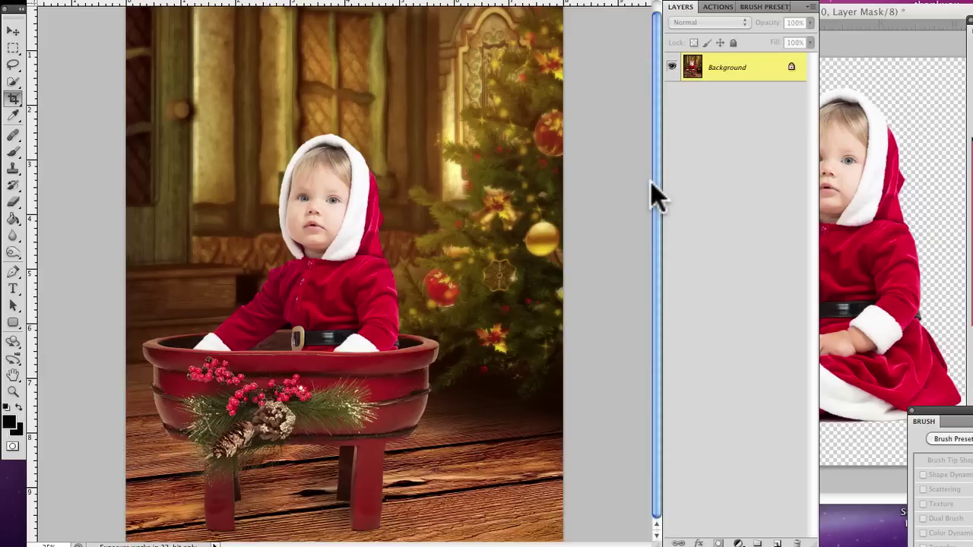
key("super+z")
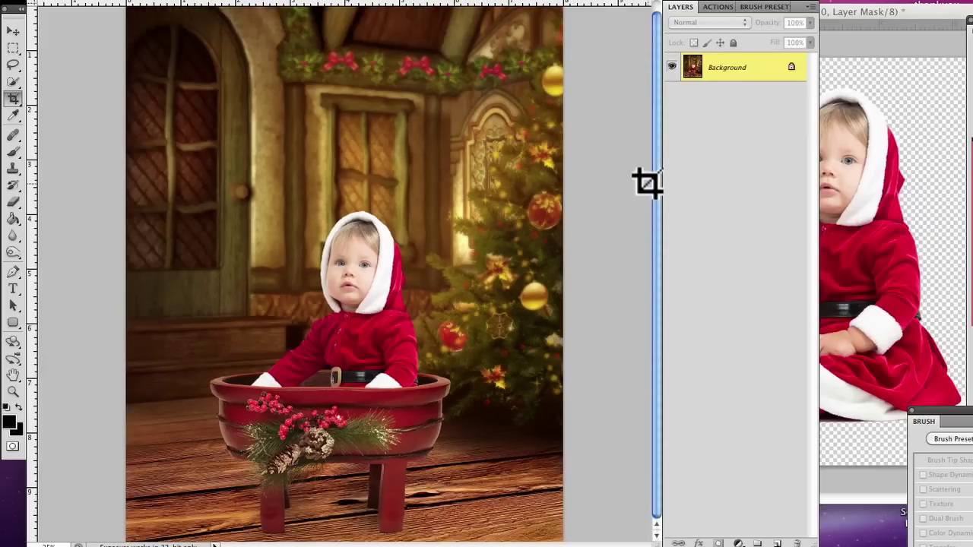